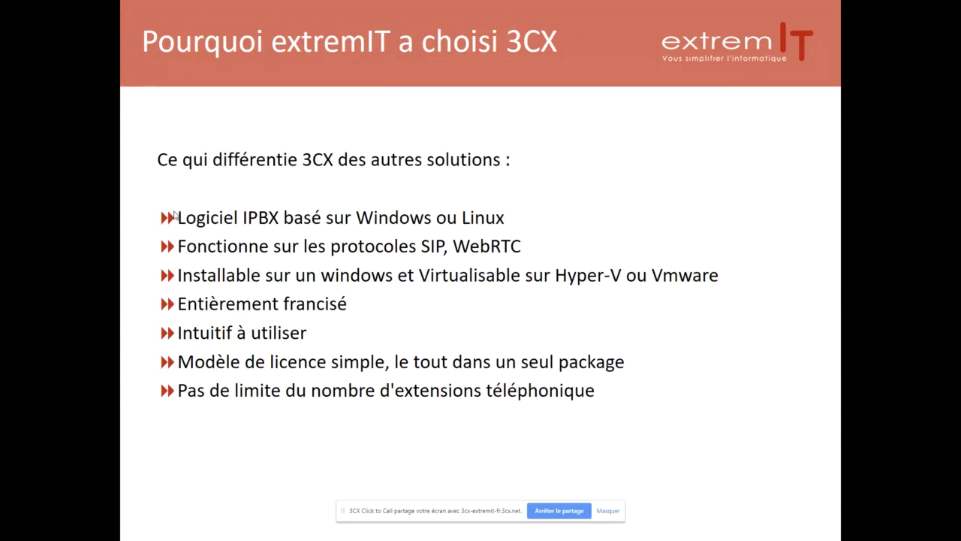
Step: Leave the PowerPoint slideshow and return to the webinar window
key(alt+Tab)
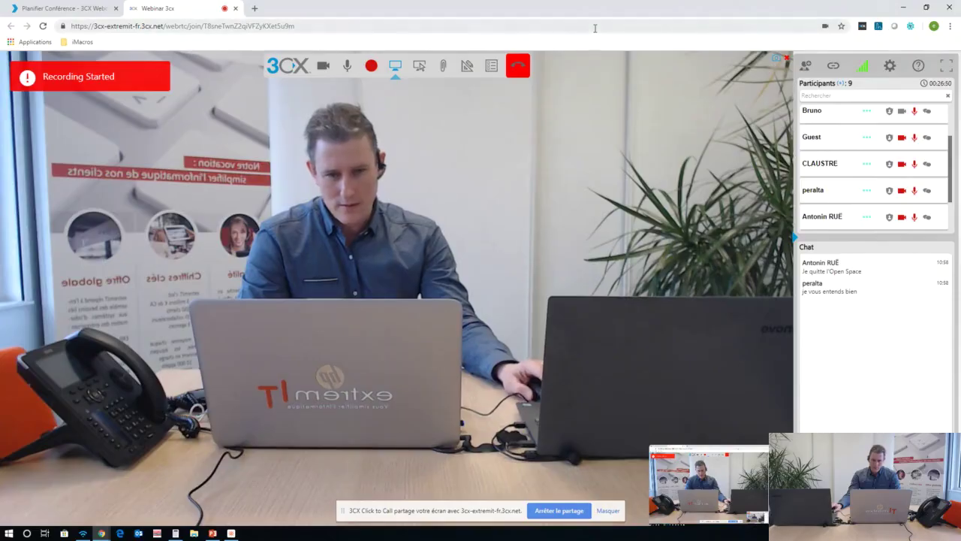
Step: Minimize the Chrome 3CX WebMeeting window to reveal the desktop and 3CX client
drag(950, 153, 950, 134)
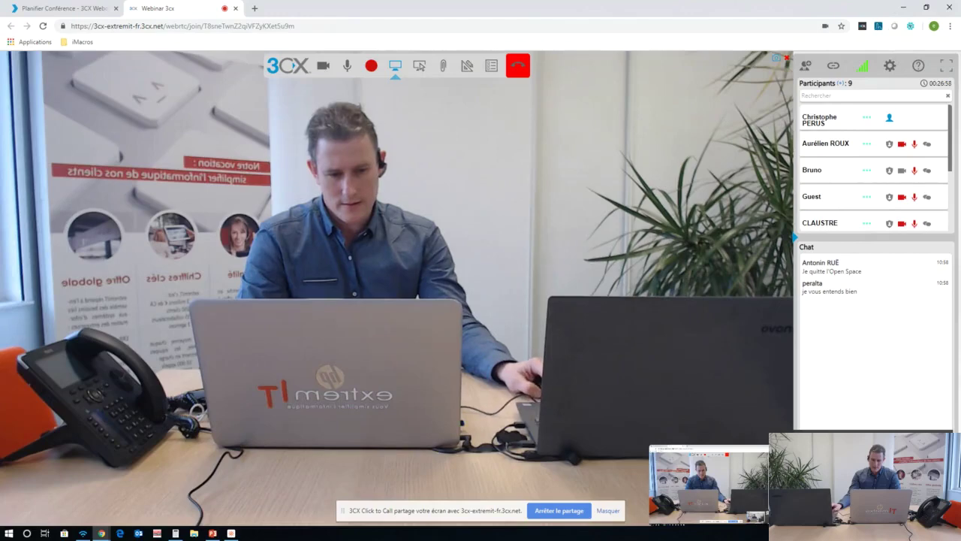
click(903, 7)
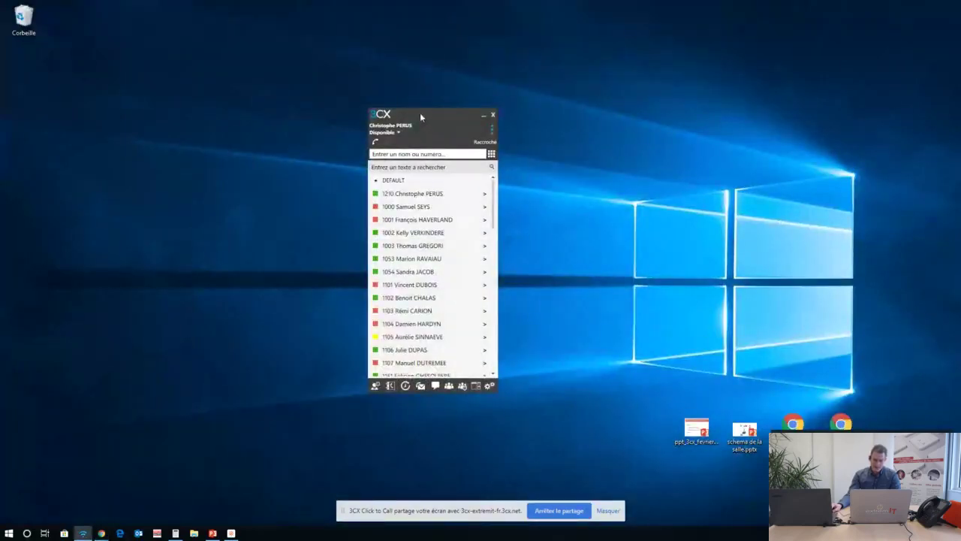
Step: Reposition the 3CX client window on the desktop and bring up its three-dot menu
drag(420, 114, 377, 85)
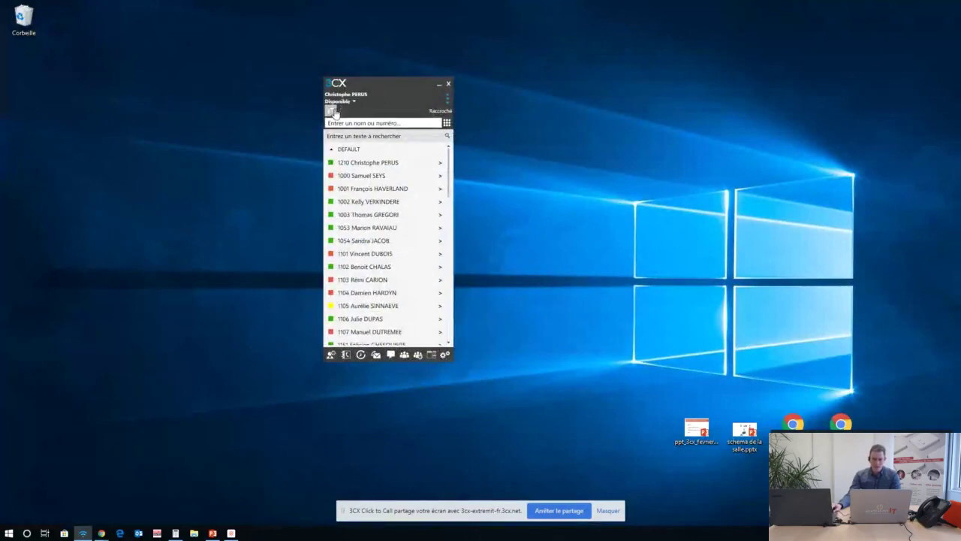
drag(356, 86, 381, 86)
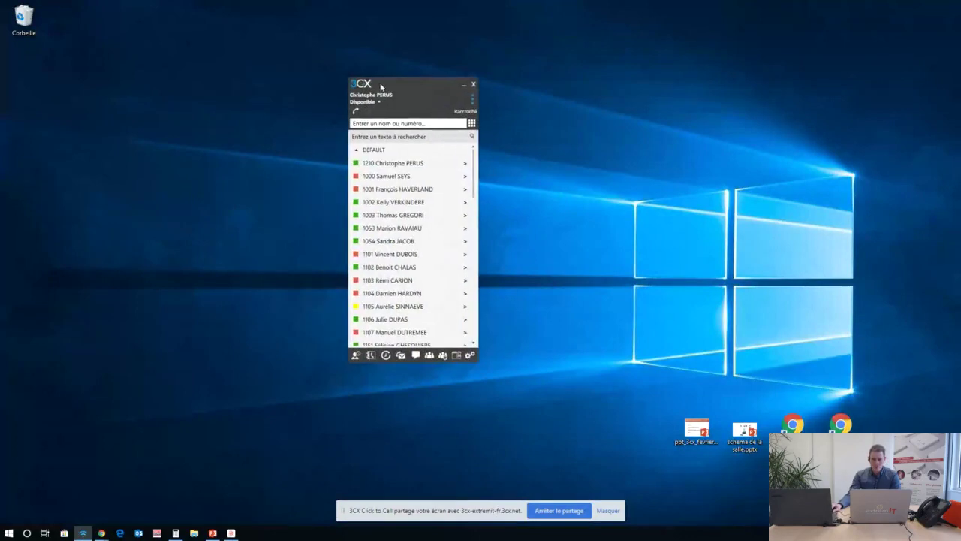
scroll(408, 206, down, 8)
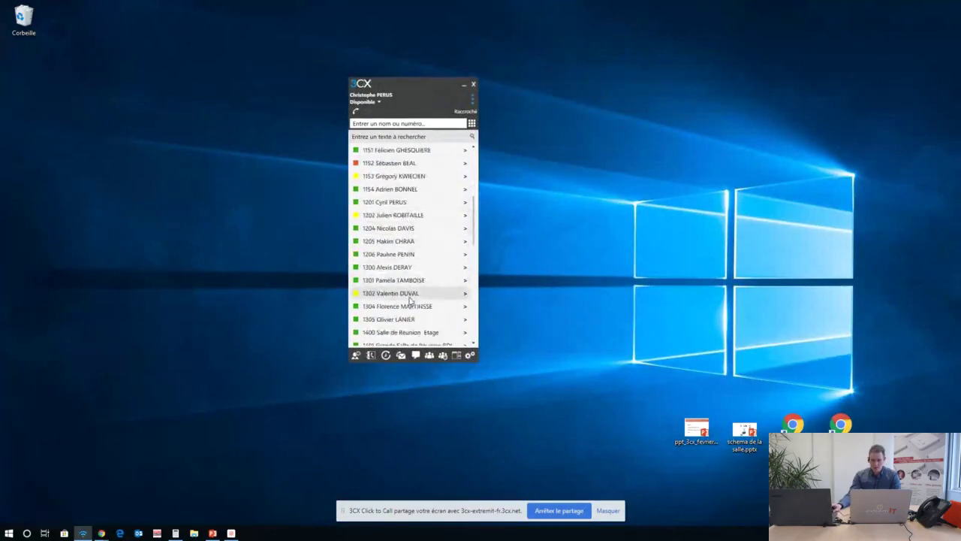
scroll(412, 302, up, 8)
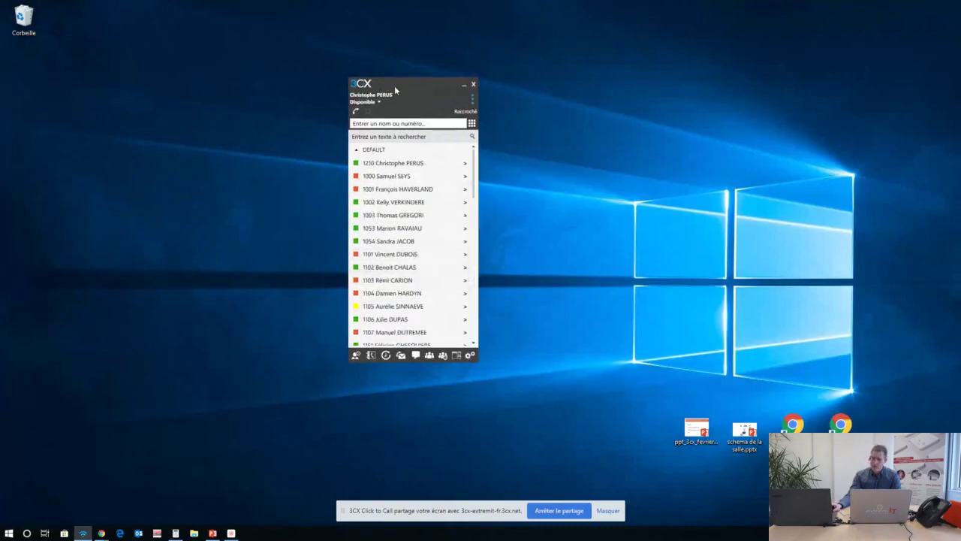
drag(396, 90, 423, 85)
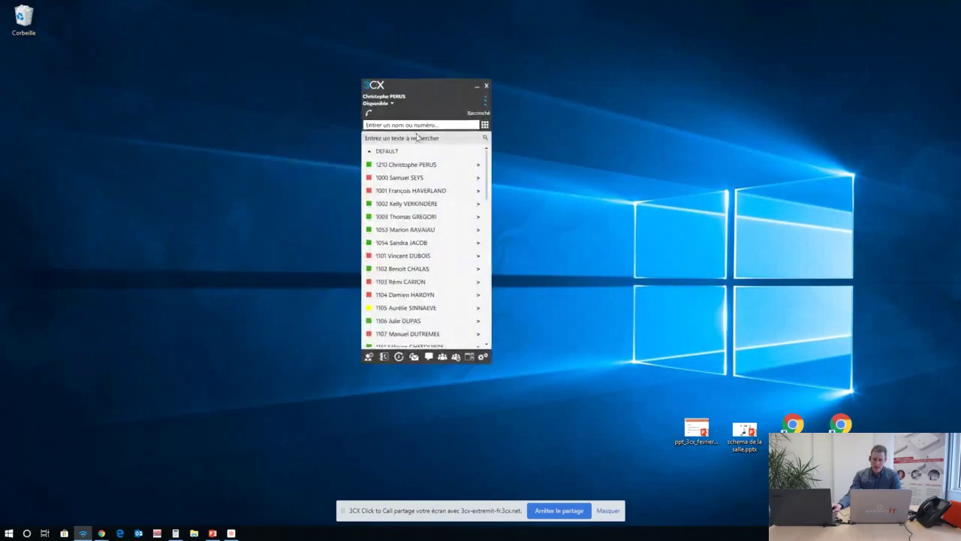
click(485, 101)
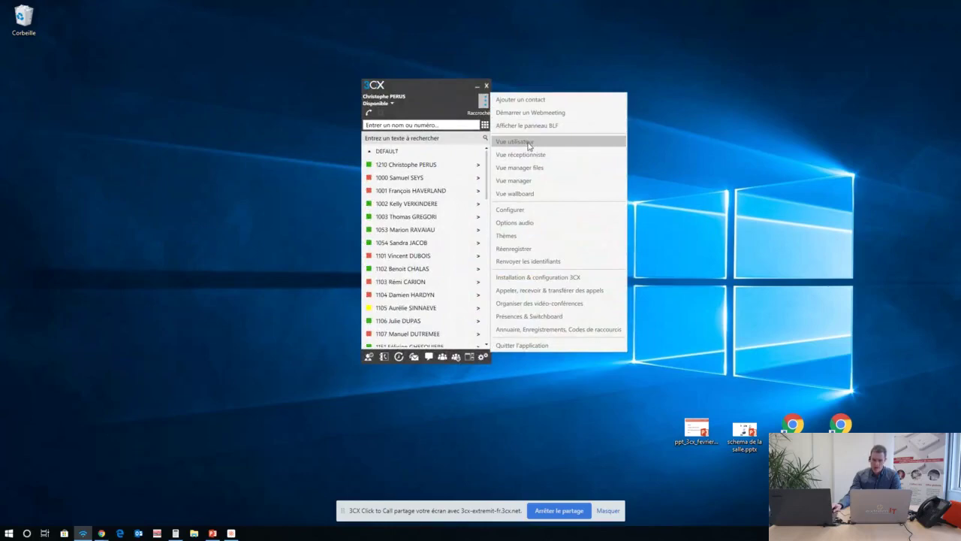
Step: Open the Vue utilisateur switchboard and place it to the right of the client
click(528, 146)
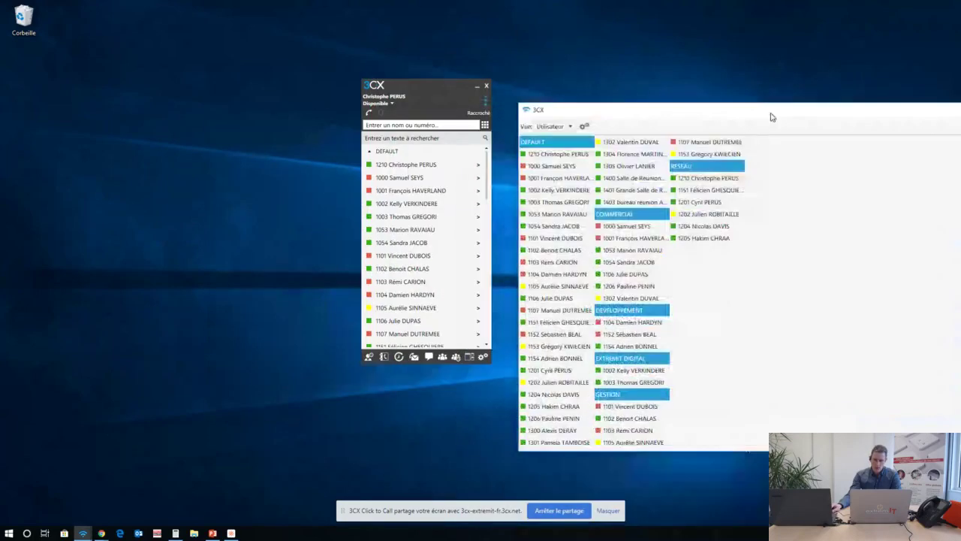
drag(772, 117, 772, 118)
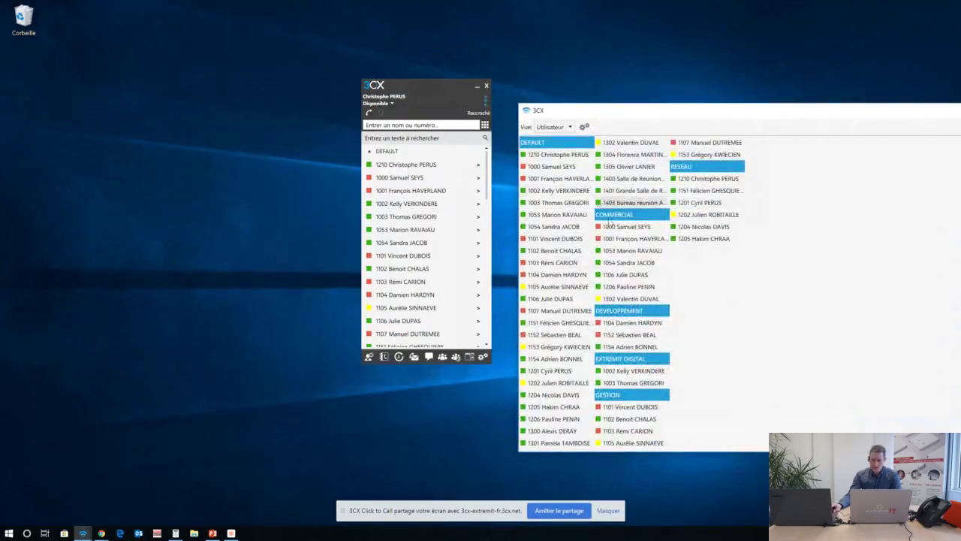
drag(694, 118, 844, 118)
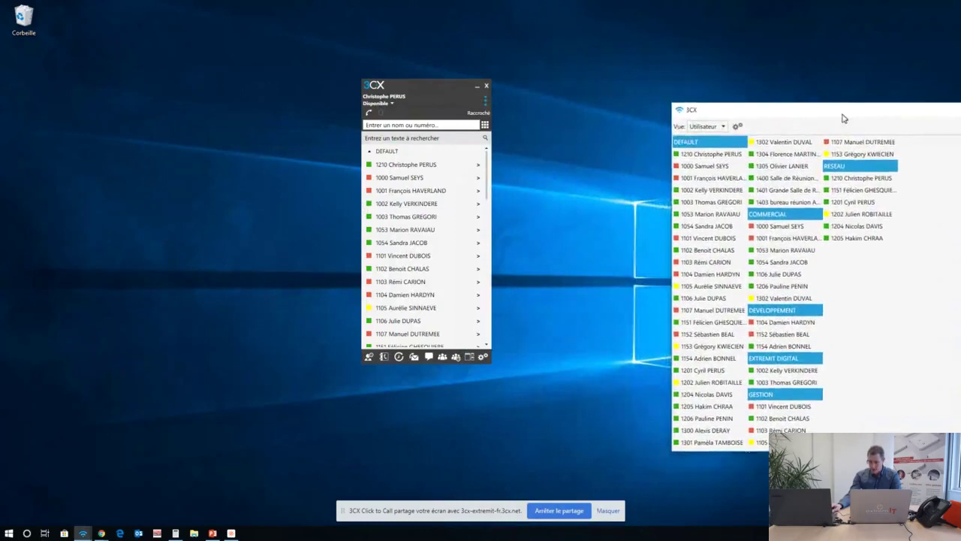
mouse_move(699, 169)
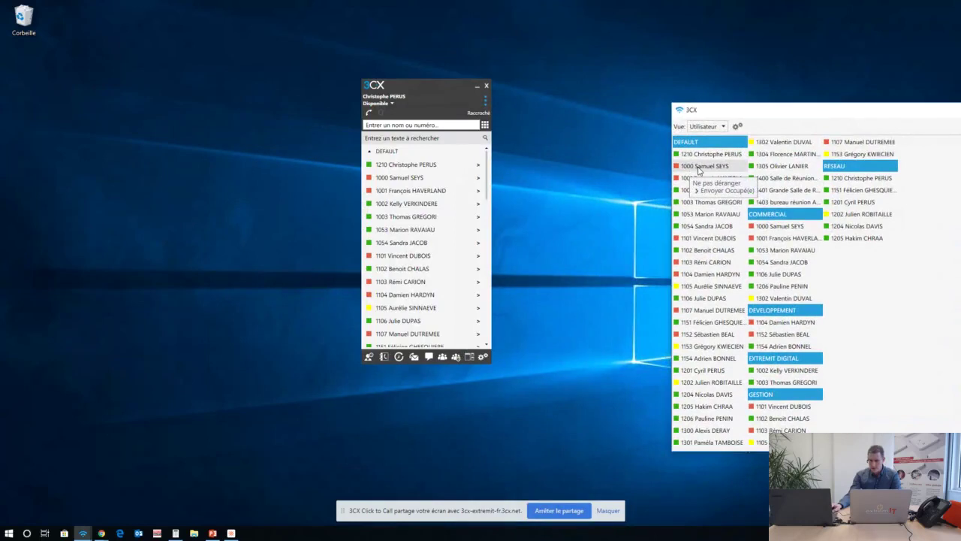
mouse_move(717, 206)
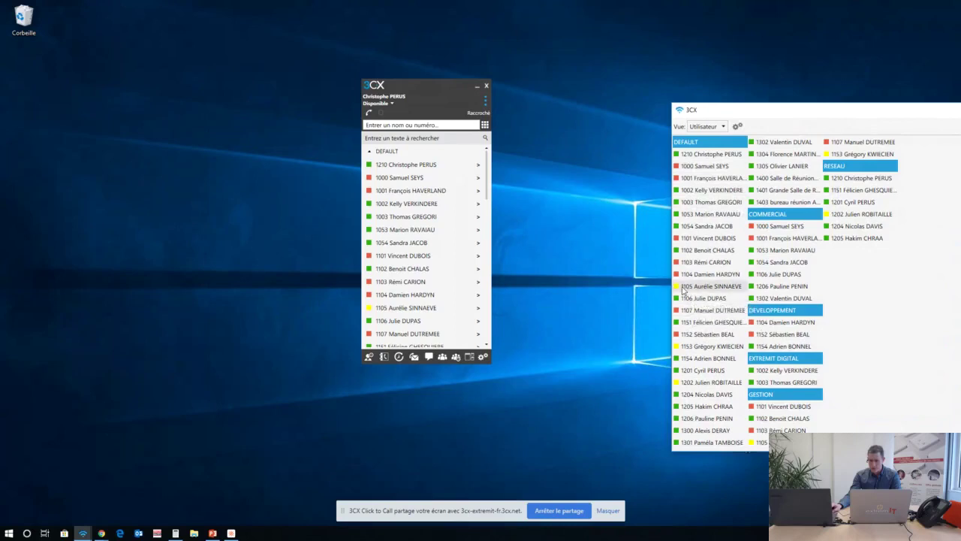
mouse_move(684, 289)
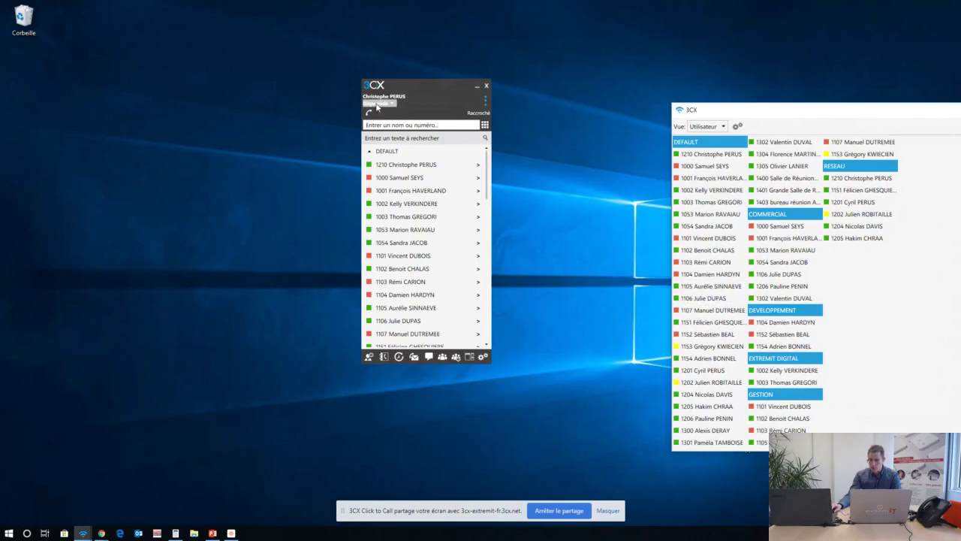
Step: Switch presence to Ne pas déranger, then back to Disponible
click(377, 105)
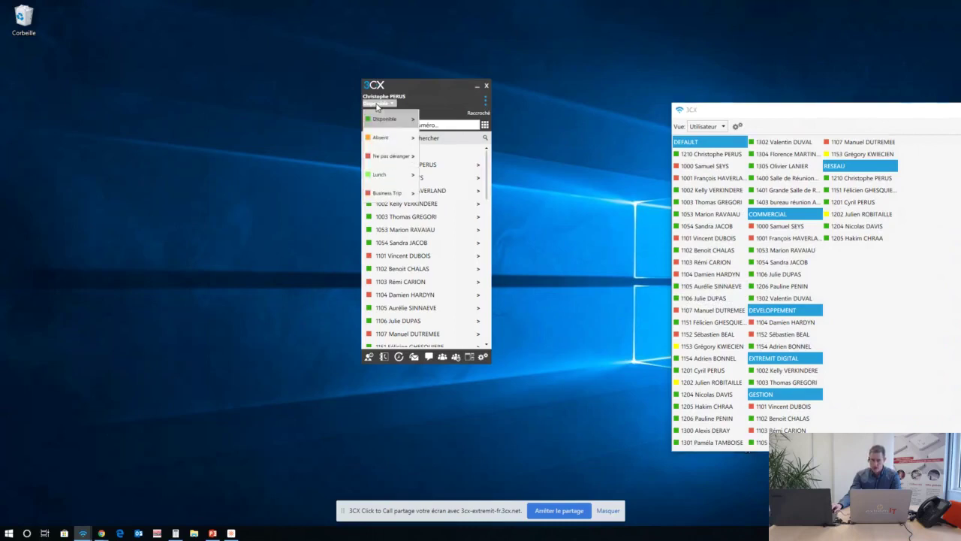
click(390, 157)
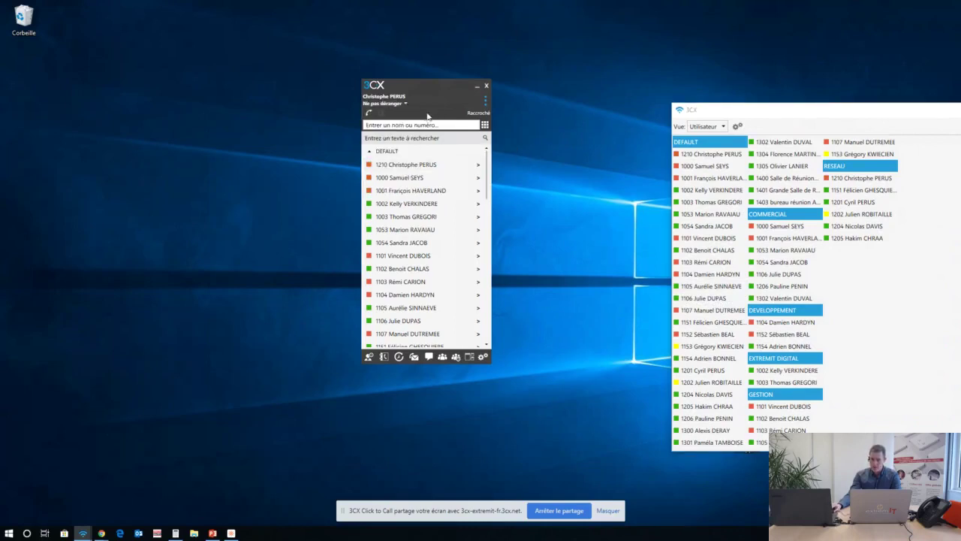
click(394, 105)
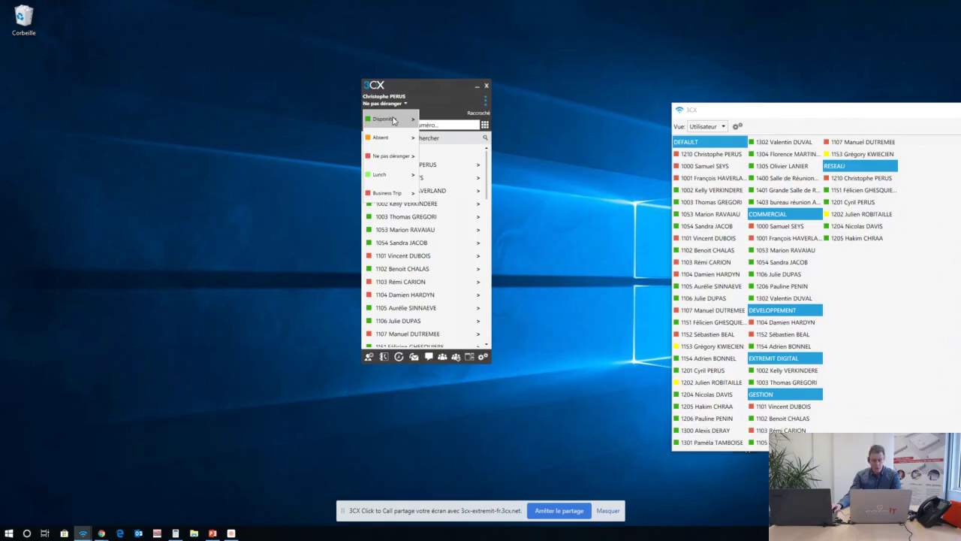
click(393, 119)
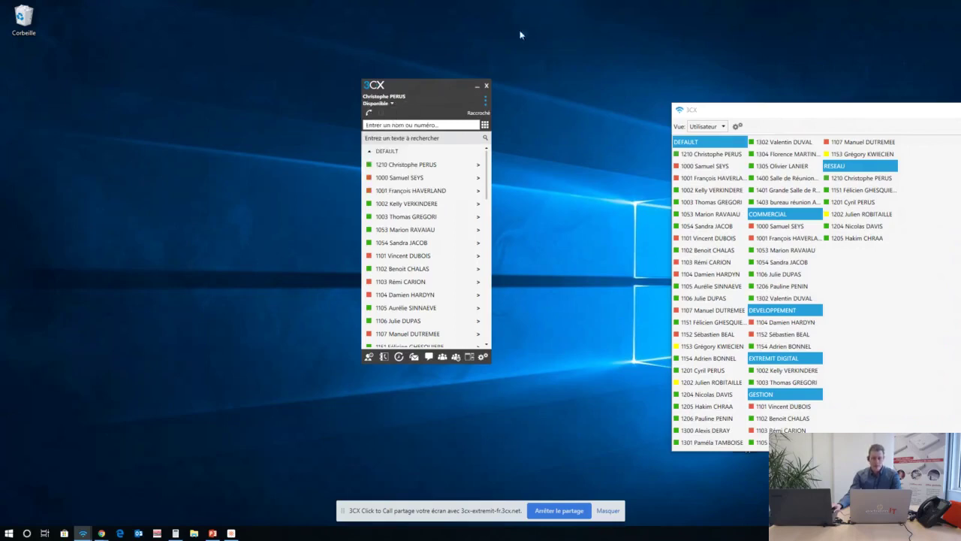
Step: Check the presence list again and reselect Disponible
click(387, 104)
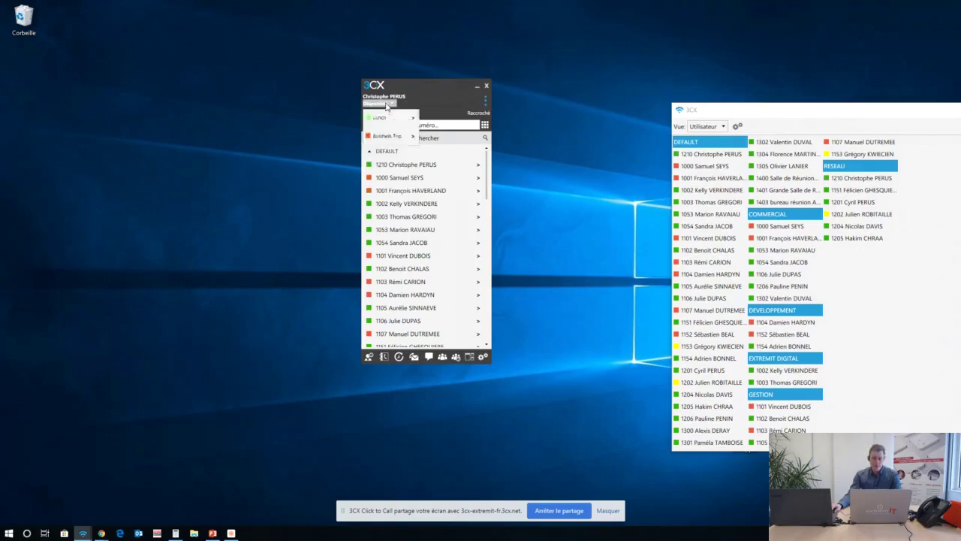
click(407, 63)
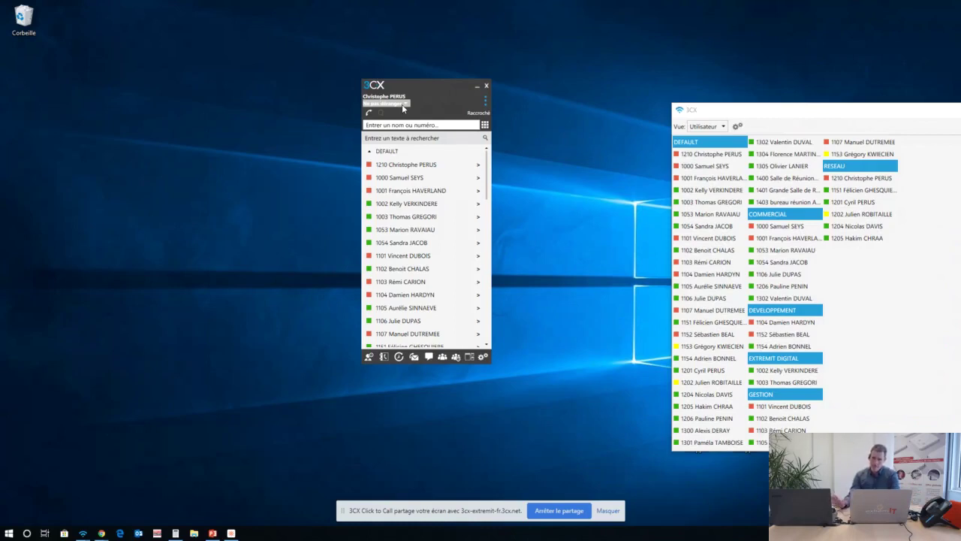
click(403, 105)
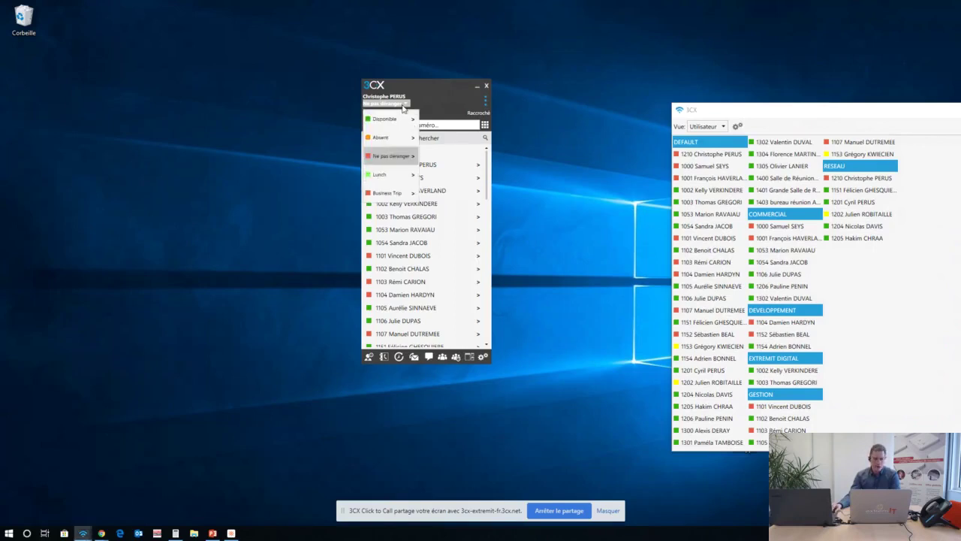
click(398, 122)
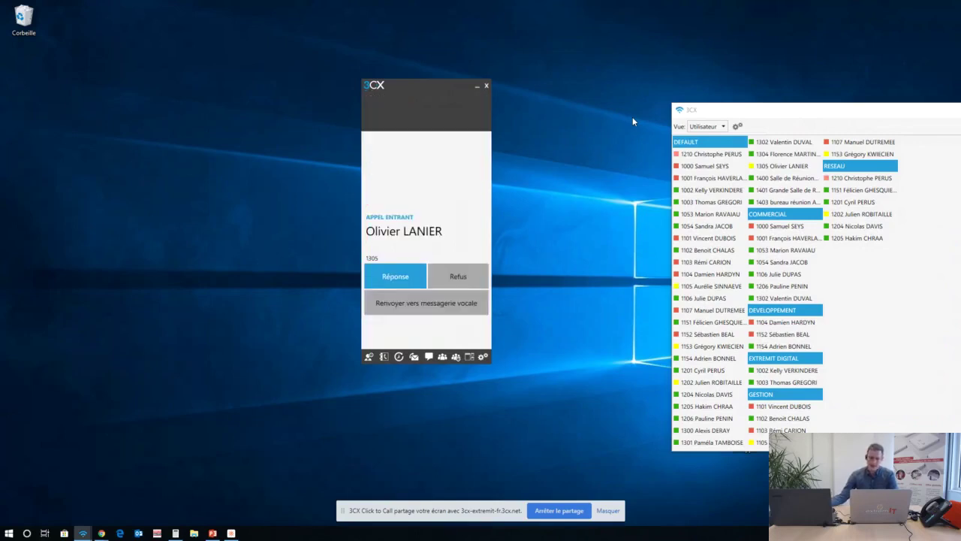
Step: Answer the colleague's incoming call, then hang up with Fin after the conference
click(413, 279)
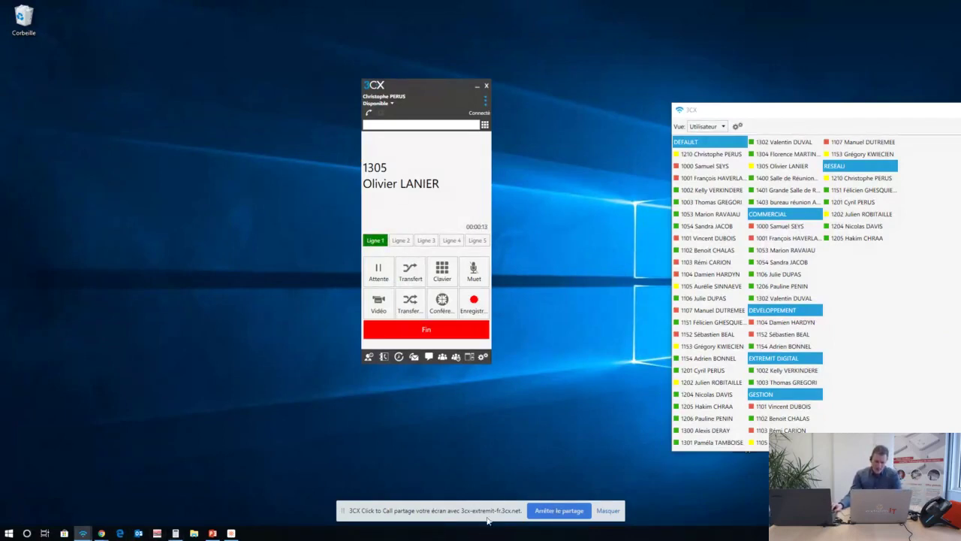
click(101, 533)
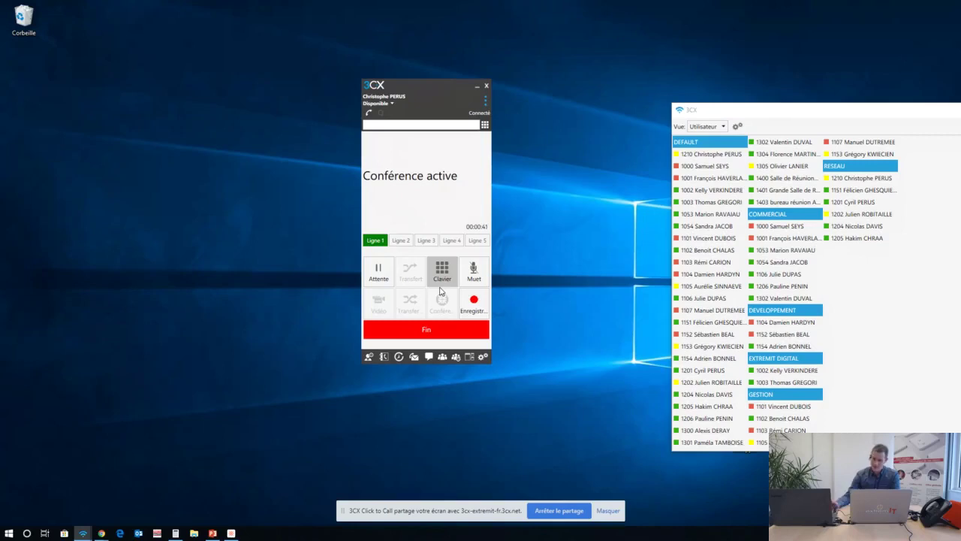
click(434, 332)
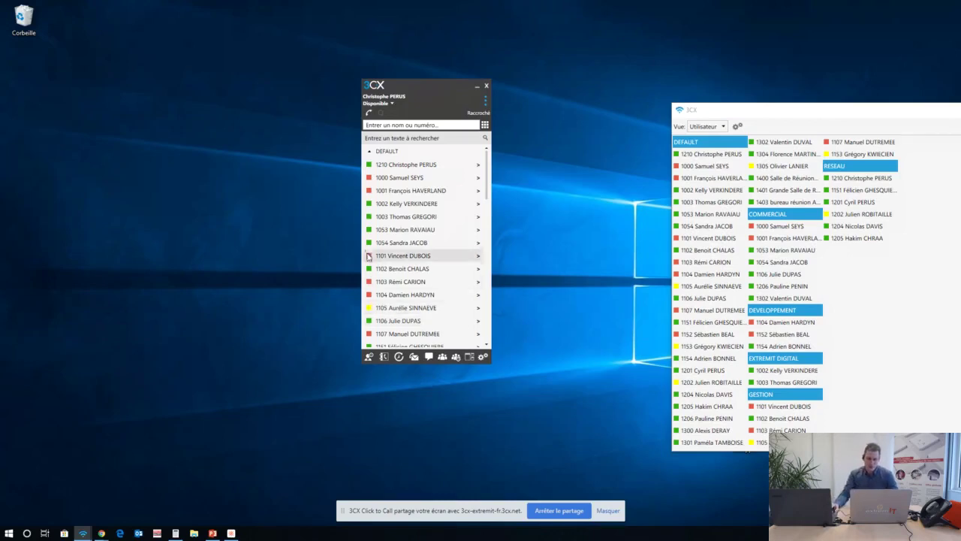
Step: Search 'oli', call the colleague at extension 1305, then hang up
click(418, 124)
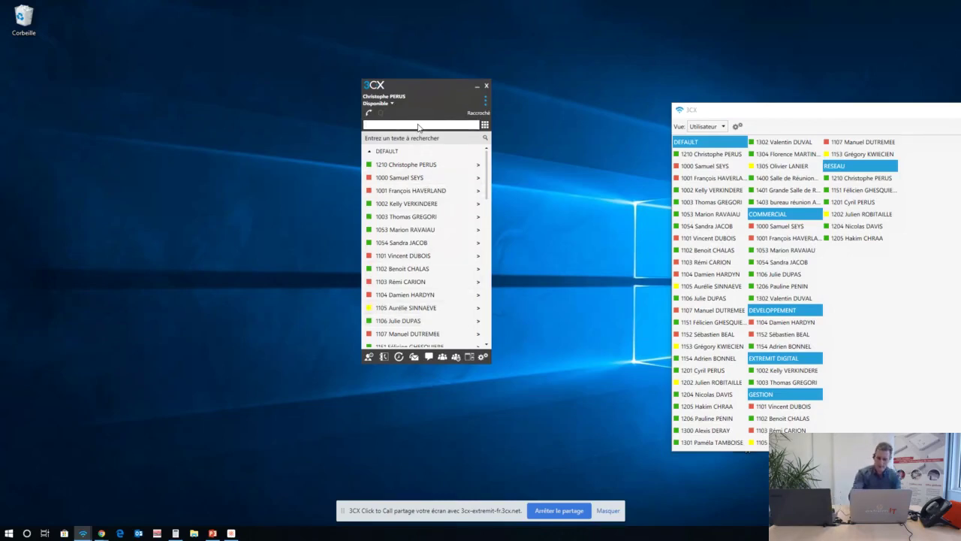
text(oli)
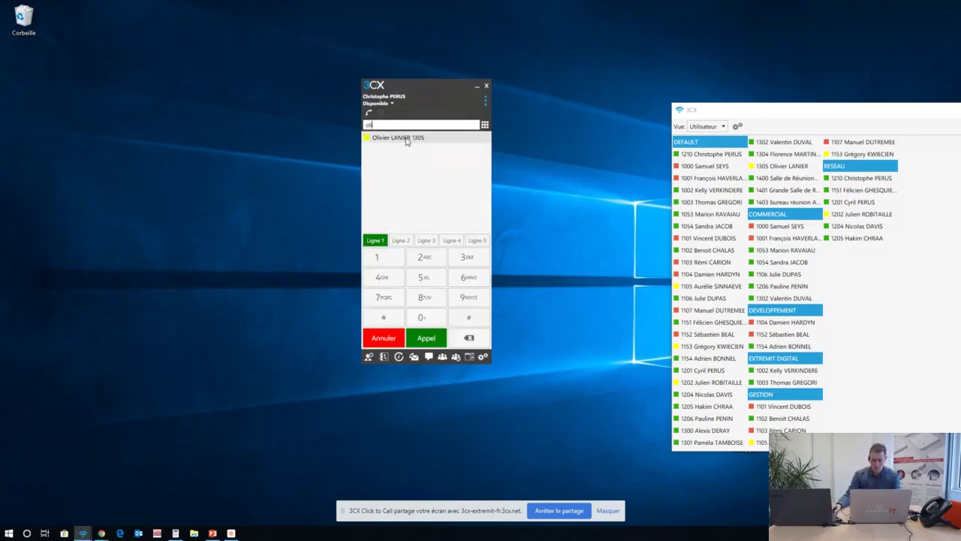
click(407, 140)
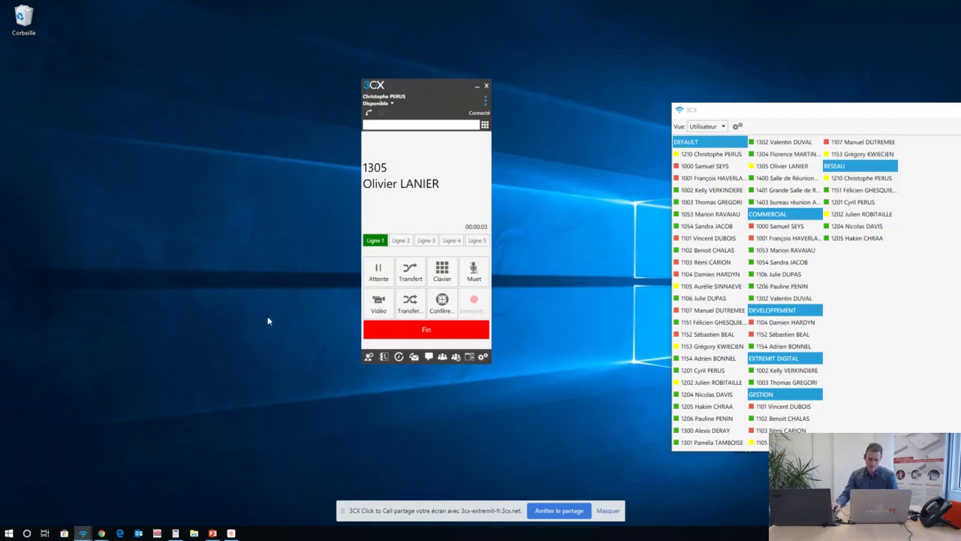
click(426, 333)
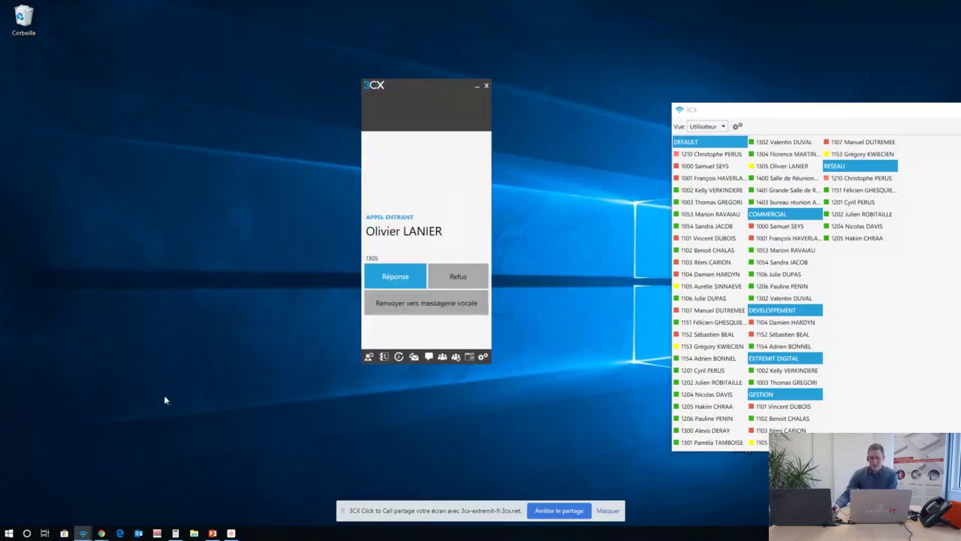
Step: Answer the colleague's incoming video call and end it with Fin
click(394, 275)
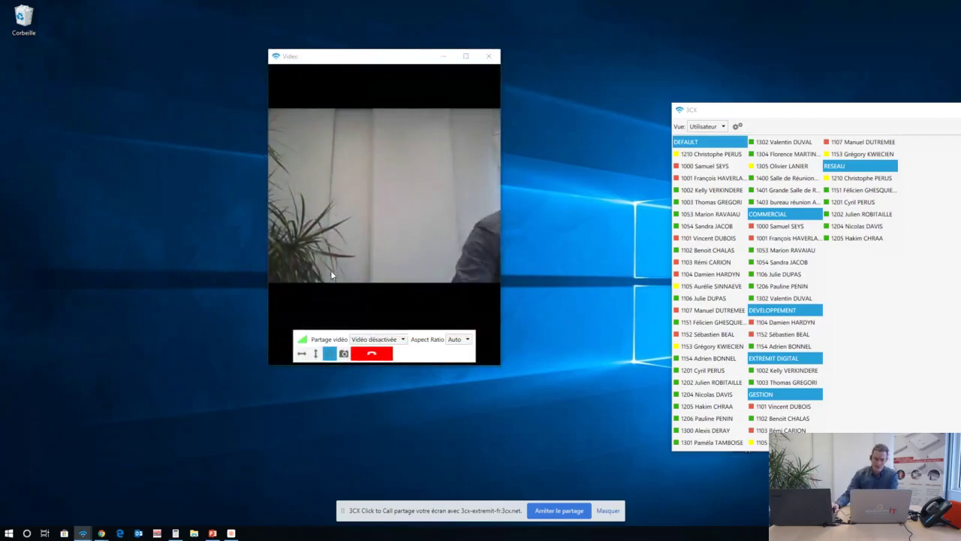
click(378, 355)
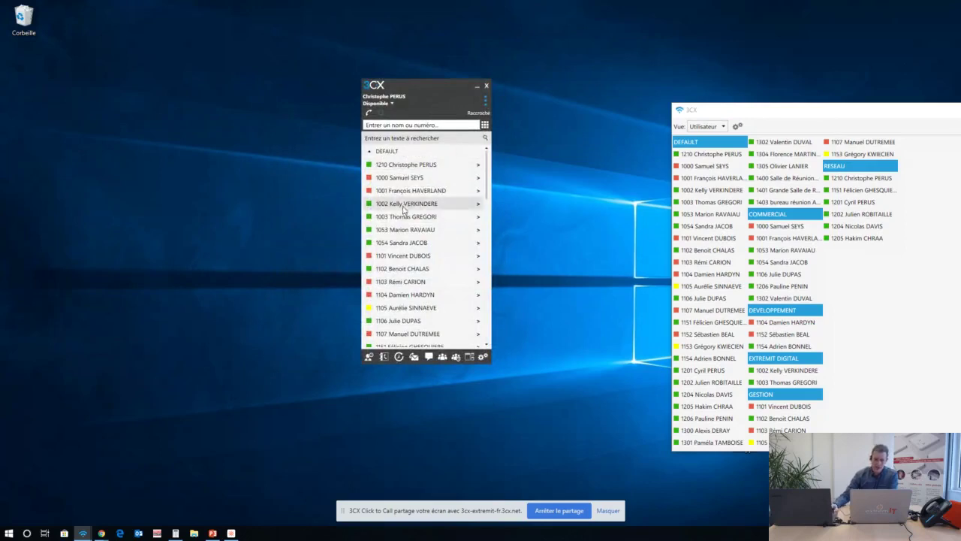
Step: Search 'oli' again and call extension 1305, now forwarded to voicemail
click(425, 125)
text(oli)
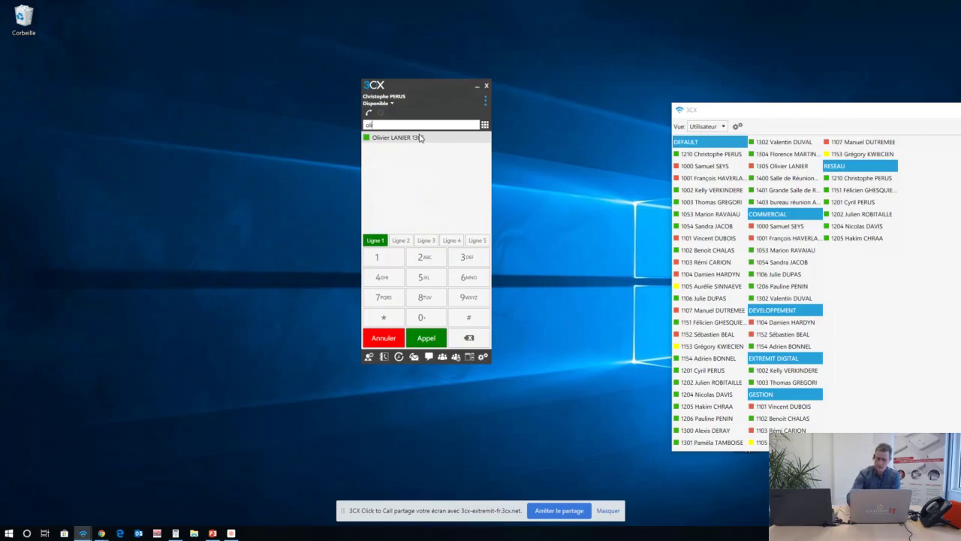
click(420, 137)
text(oli)
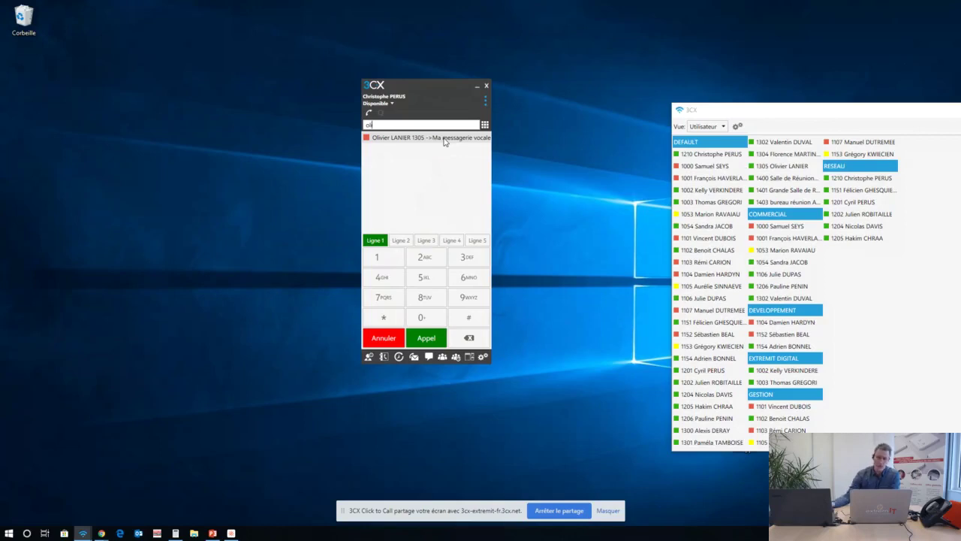
click(441, 338)
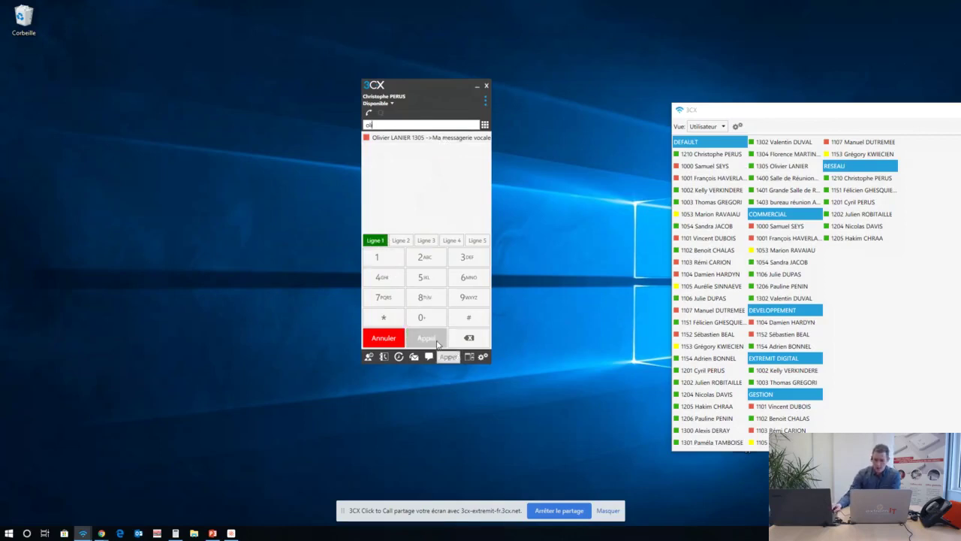
click(443, 356)
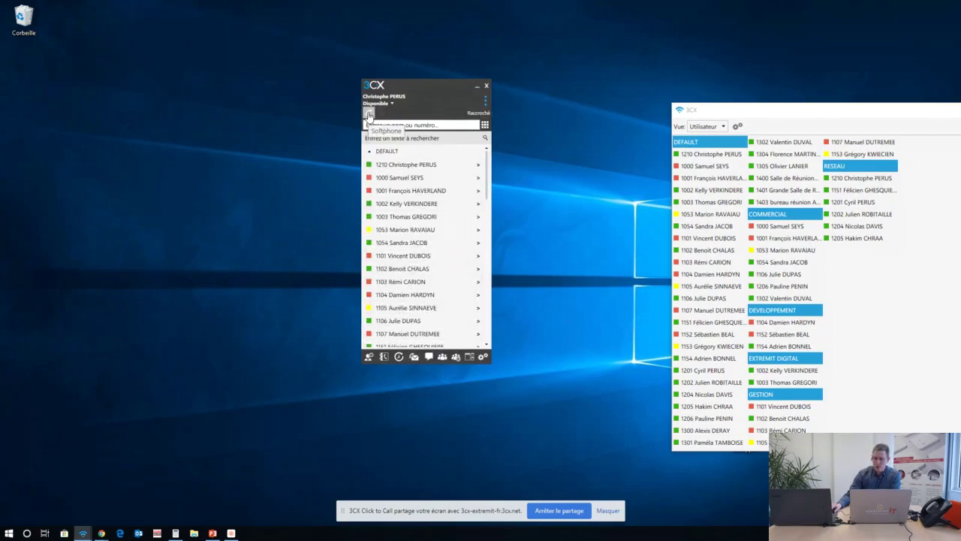
Step: Switch to Deskphone (CTI) mode and dial an outside phone number through it
click(369, 114)
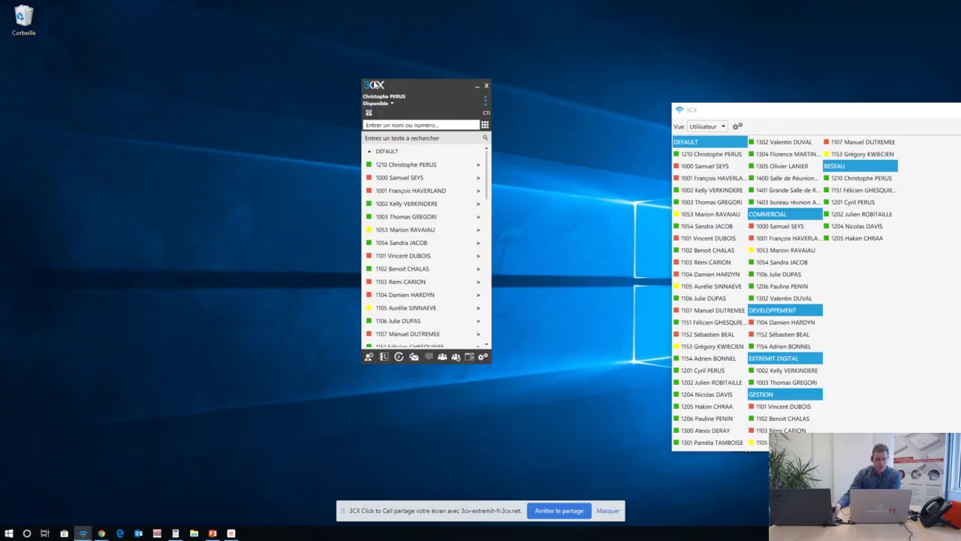
click(387, 127)
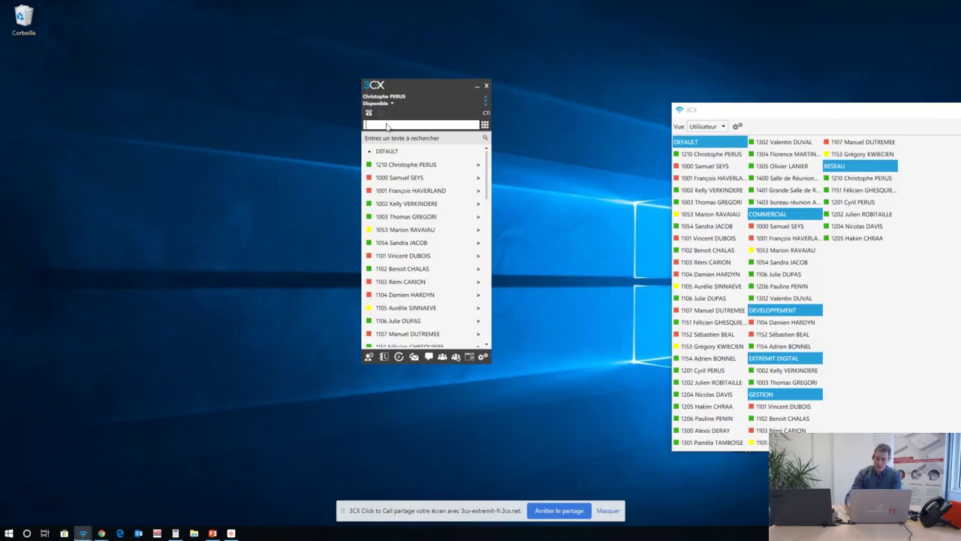
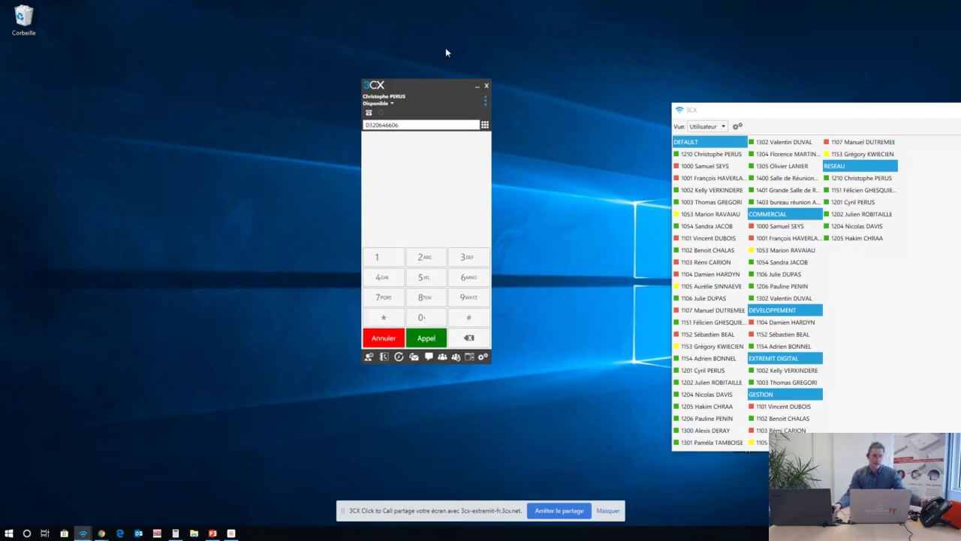
key(Return)
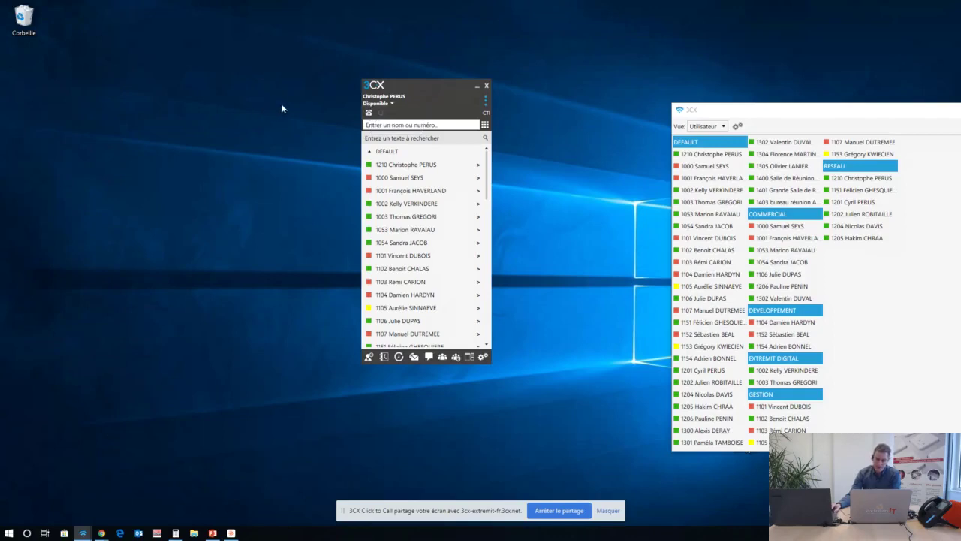
Step: Return 3CX to Softphone mode and resume the PowerPoint slideshow from 'Visualiser la présence de vos collègues', advancing one slide
click(368, 113)
click(214, 534)
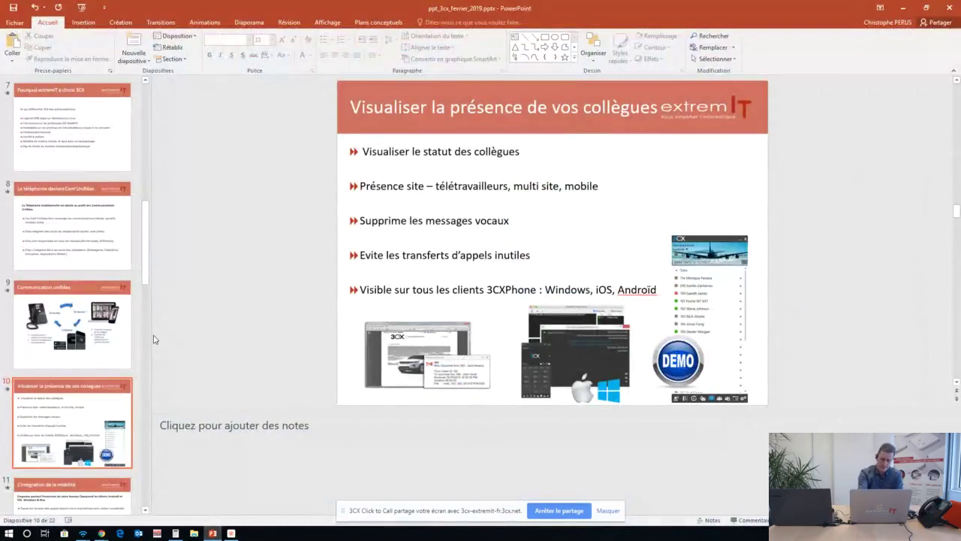
key(shift+F5)
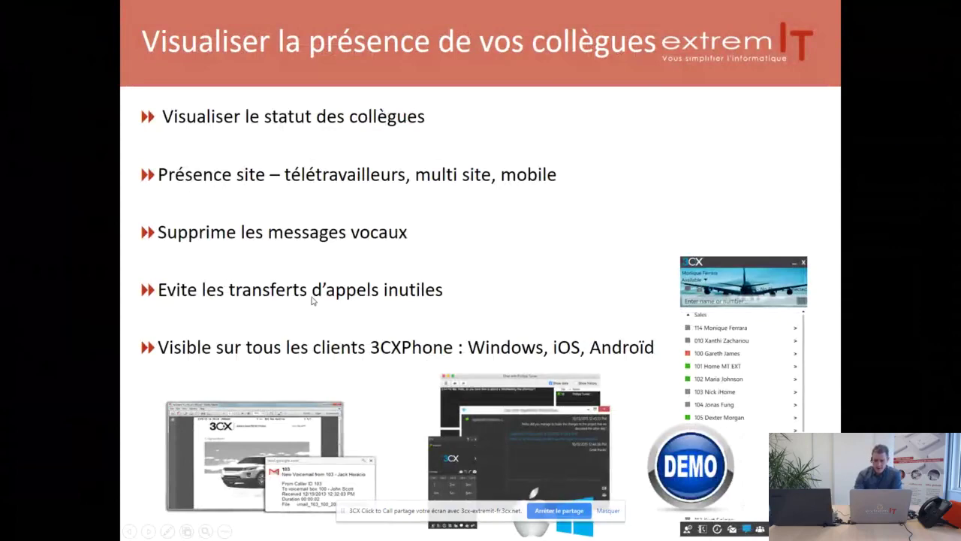
key(Right)
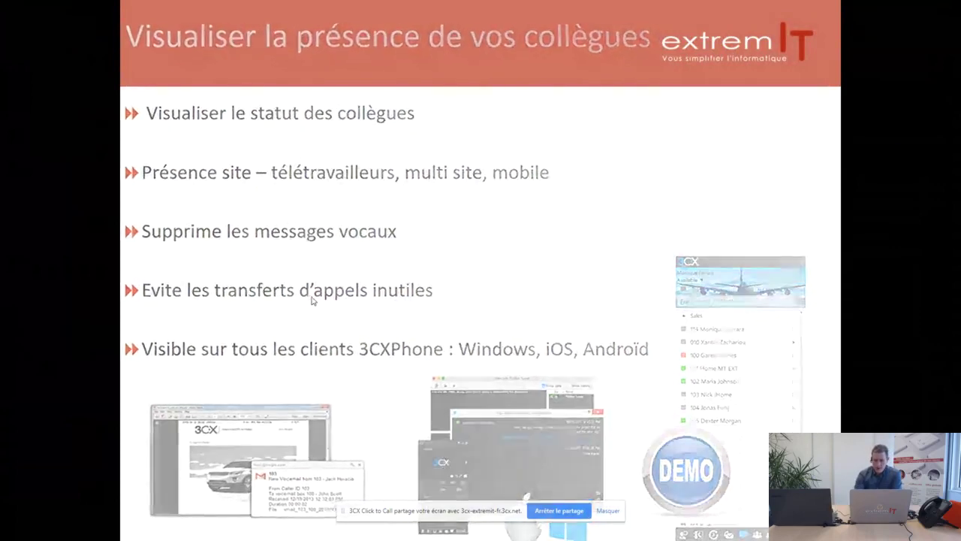
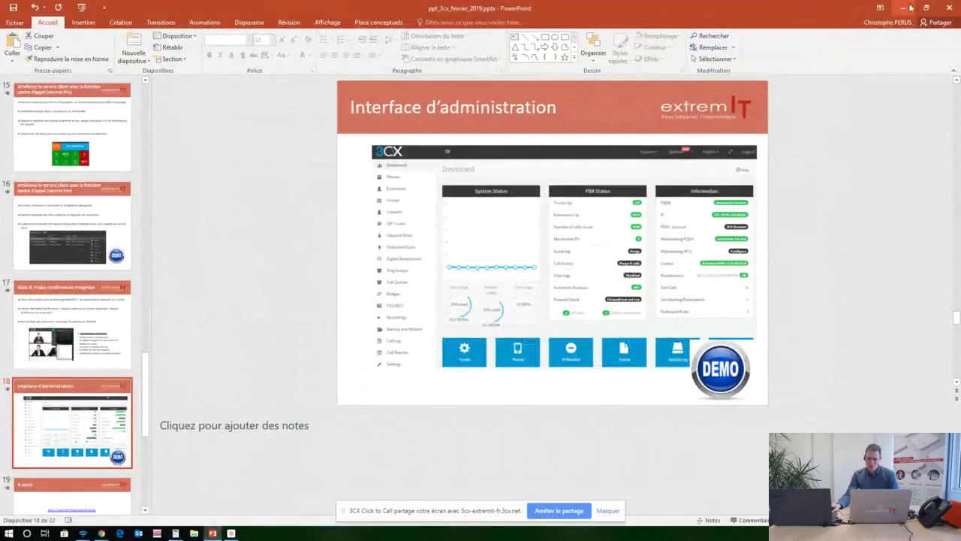
Step: Hide PowerPoint, close the 3CX wallboard and minimize Chrome to reveal the desktop
click(906, 7)
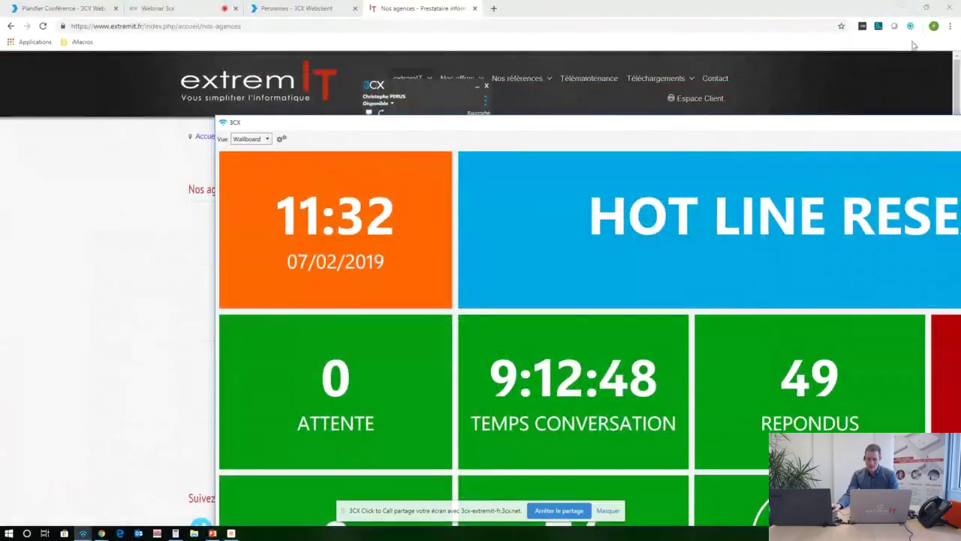
drag(398, 132, 272, 270)
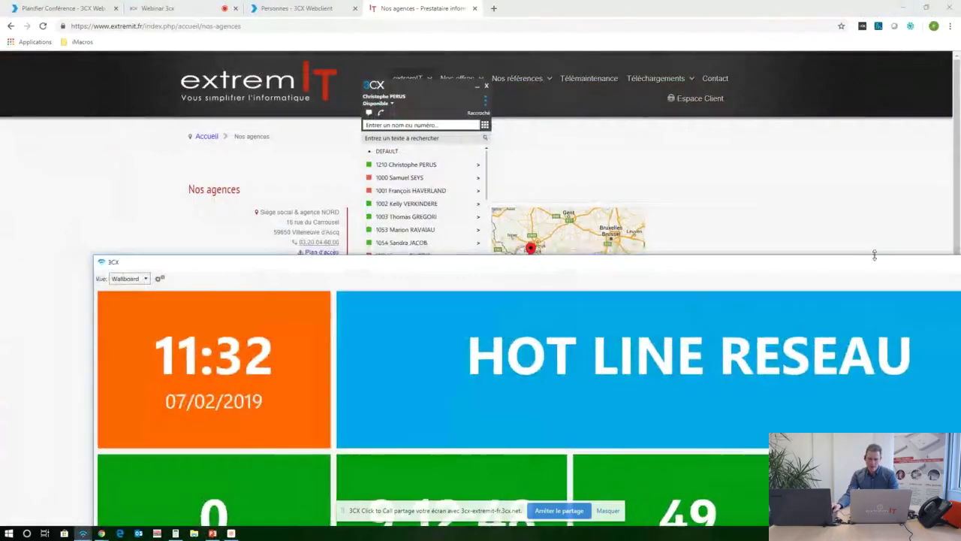
drag(861, 268, 658, 271)
click(767, 270)
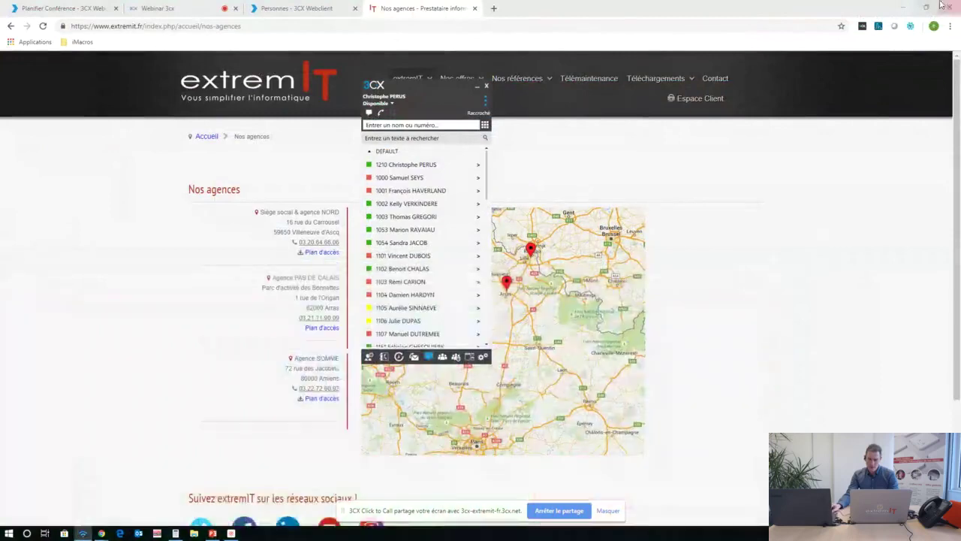
click(903, 8)
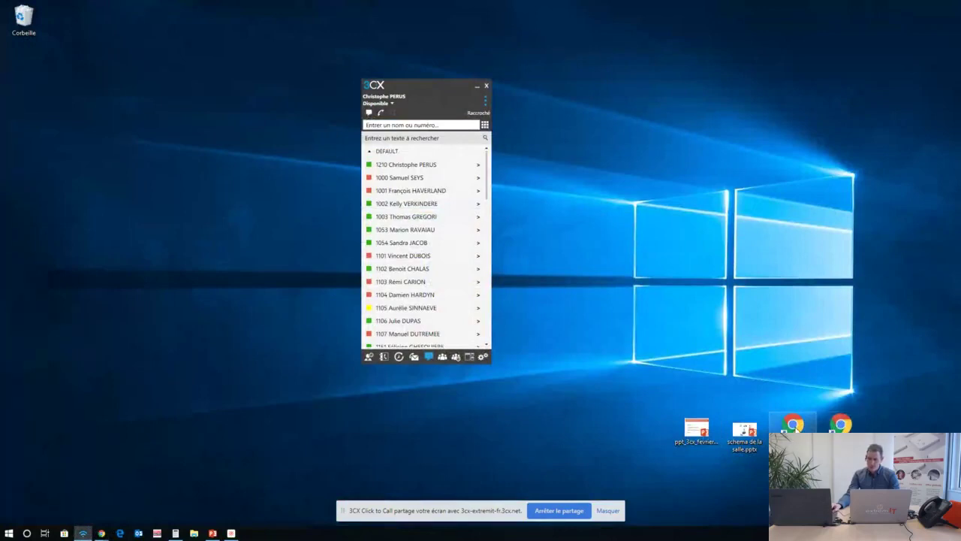
Step: Open the 3CX management console, check active calls, then return to Statut système
double_click(792, 425)
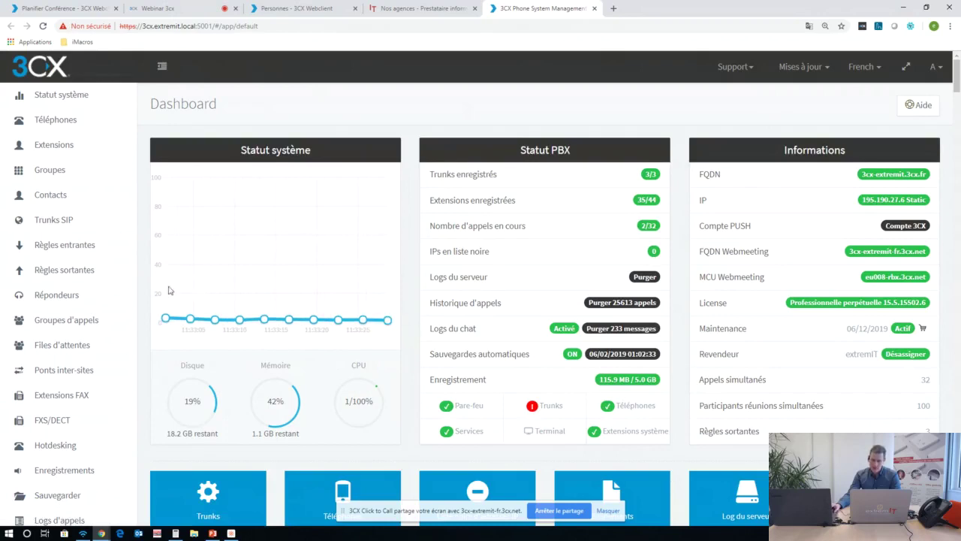
click(493, 233)
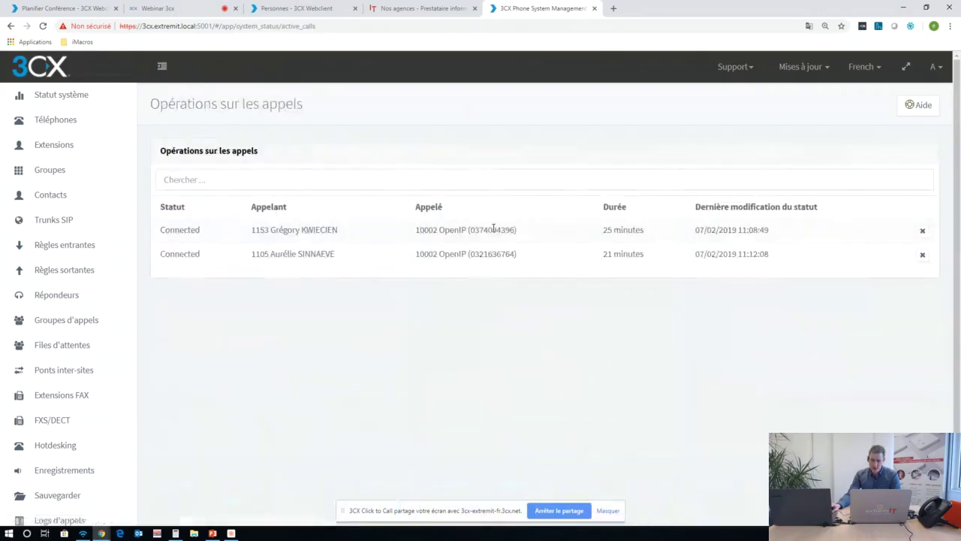
click(95, 98)
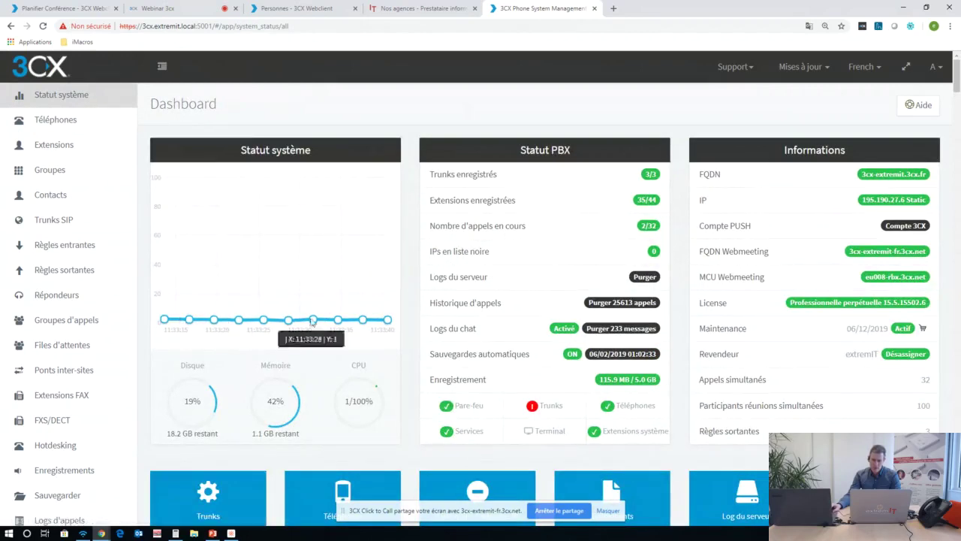
mouse_move(188, 321)
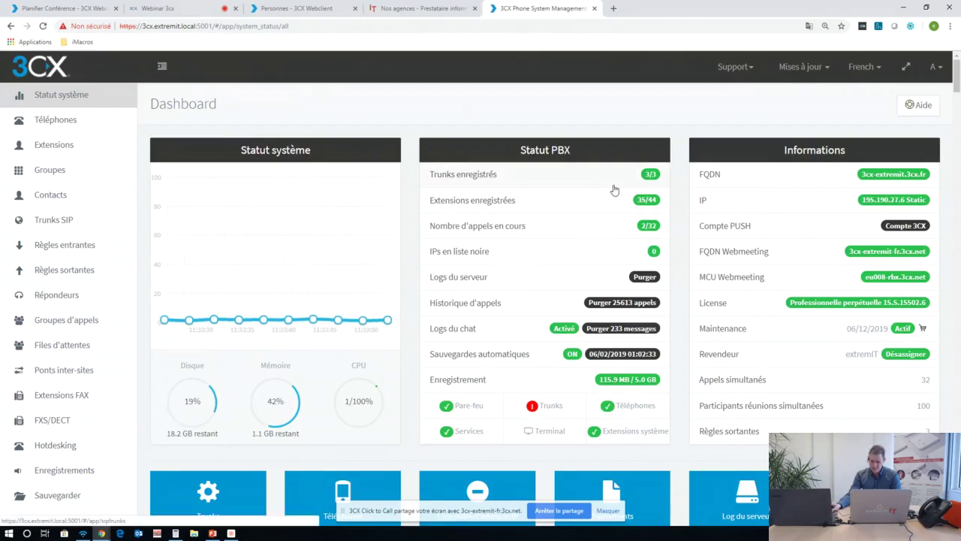
Step: Browse the Téléphones list, then open the Extensions list and scroll through it
click(47, 122)
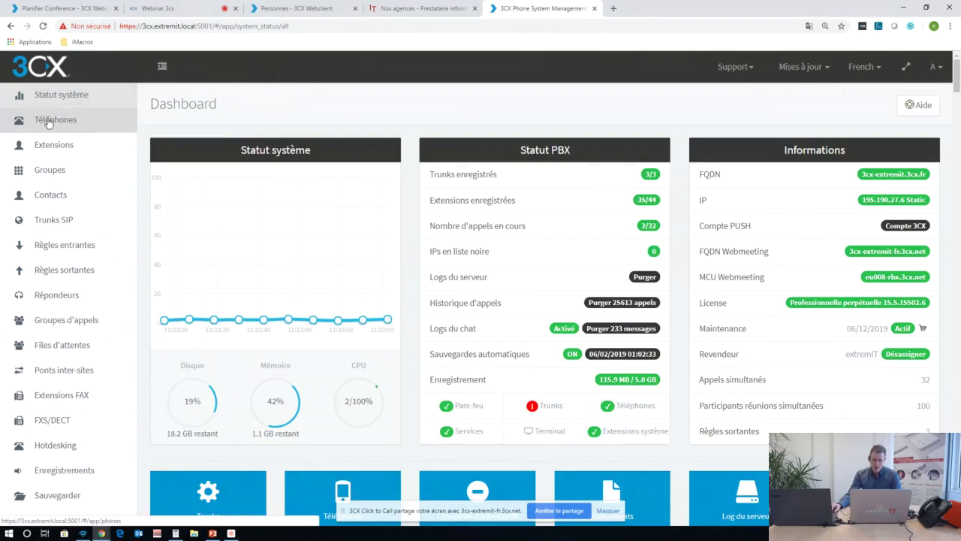
scroll(544, 282, down, 2)
scroll(24, 145, up, 2)
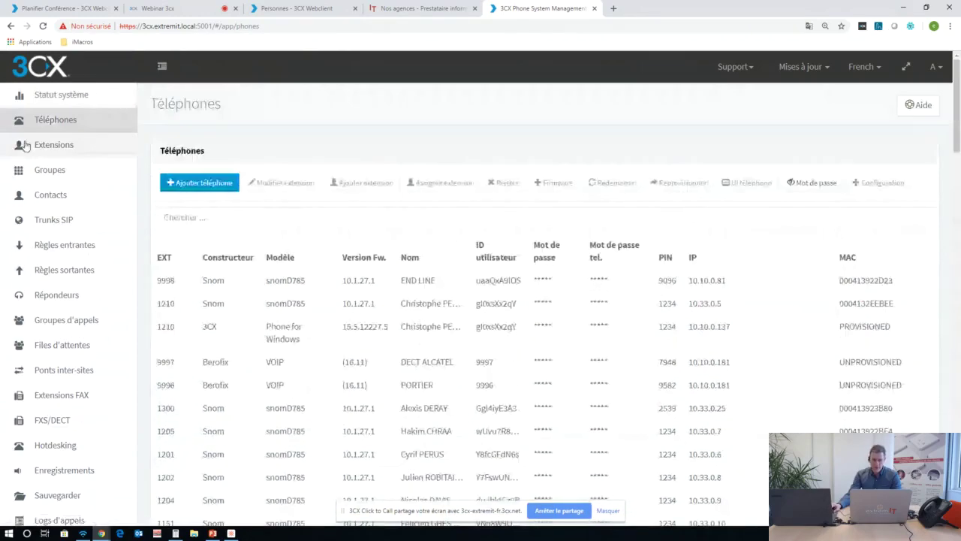
click(25, 145)
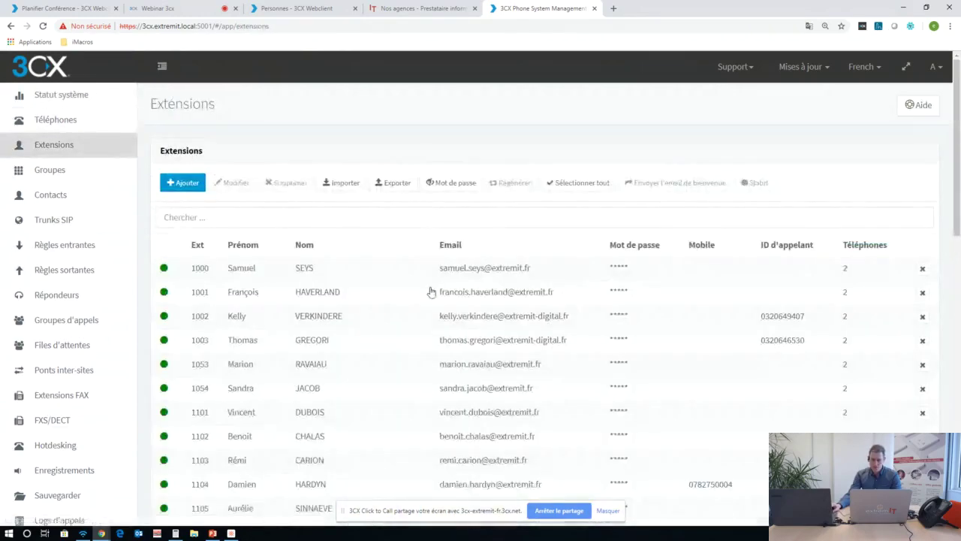
scroll(432, 292, down, 5)
scroll(432, 292, down, 10)
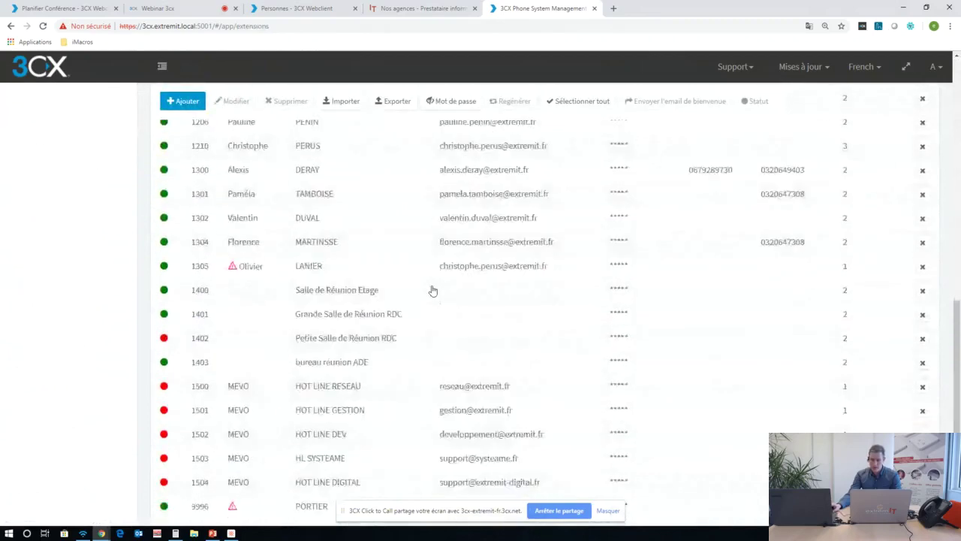
scroll(432, 291, up, 15)
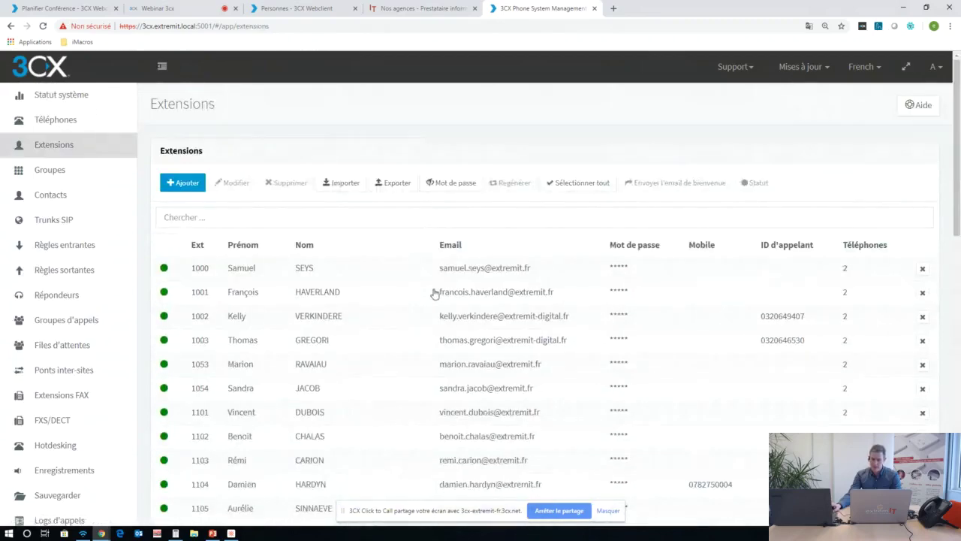
Step: Start a new extension with Ajouter, then cancel it with Annuler without saving
click(187, 190)
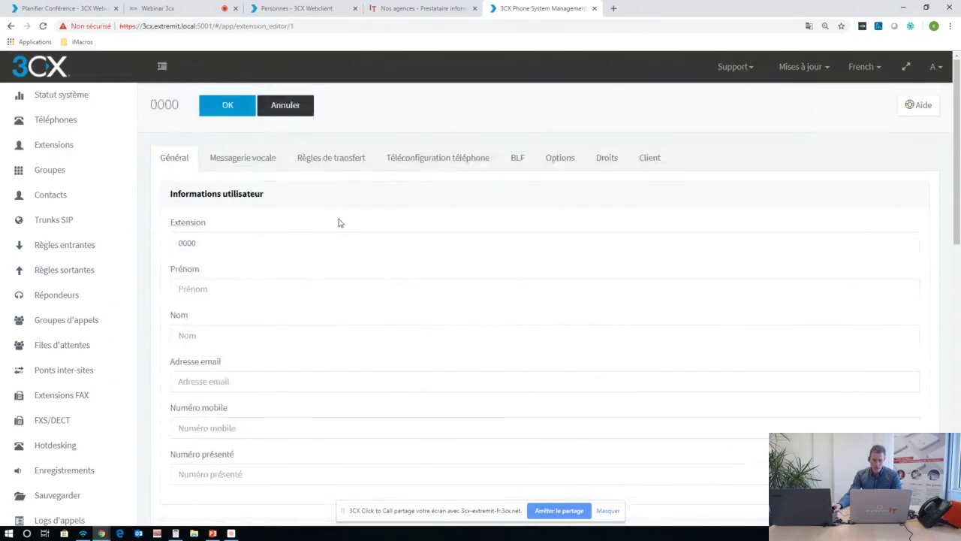
click(227, 247)
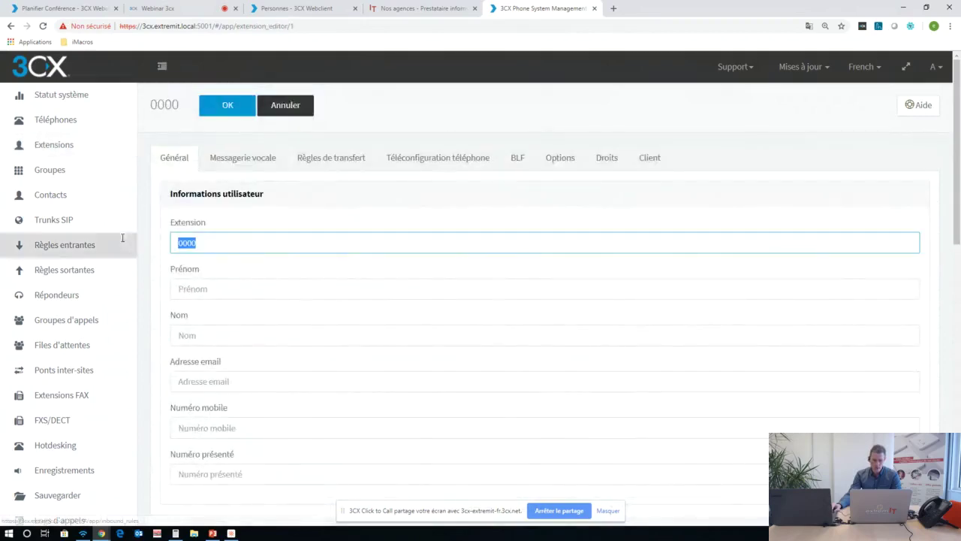
click(286, 105)
scroll(303, 337, down, 10)
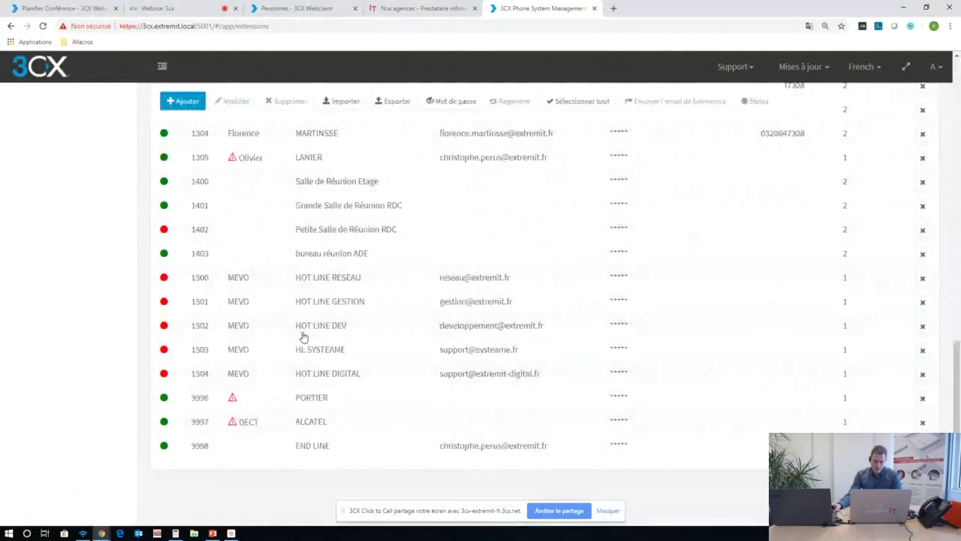
scroll(251, 264, up, 10)
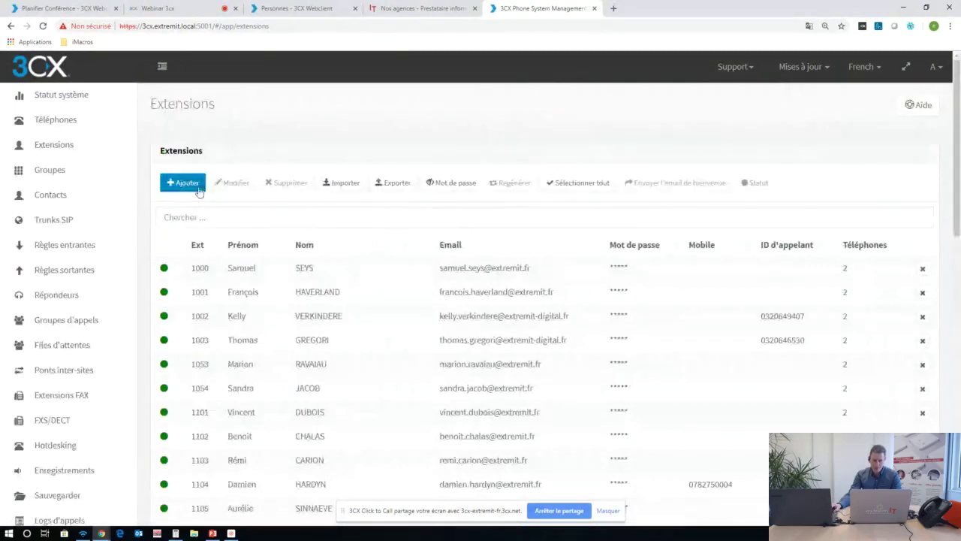
Step: Add extension 1404 with the user's first and last name, and save with OK
click(197, 187)
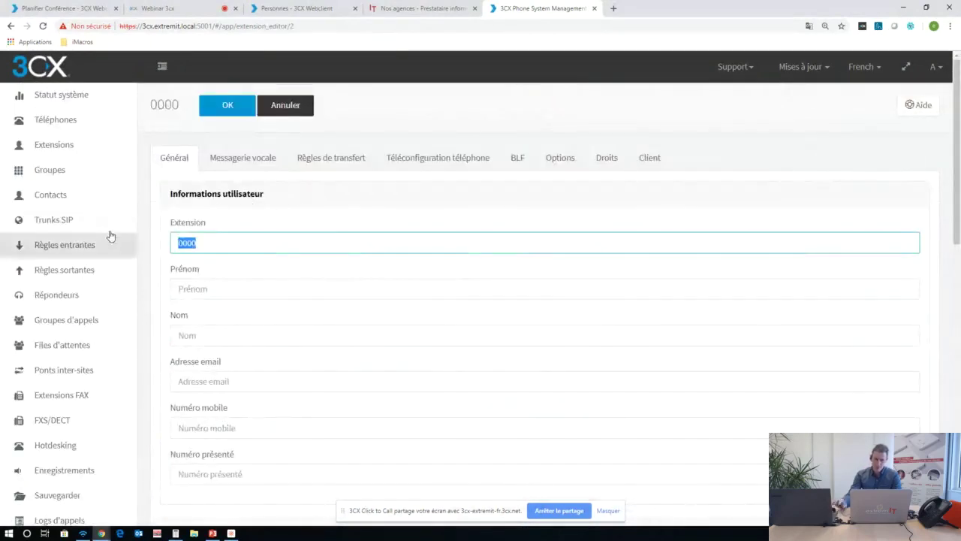
text(1404)
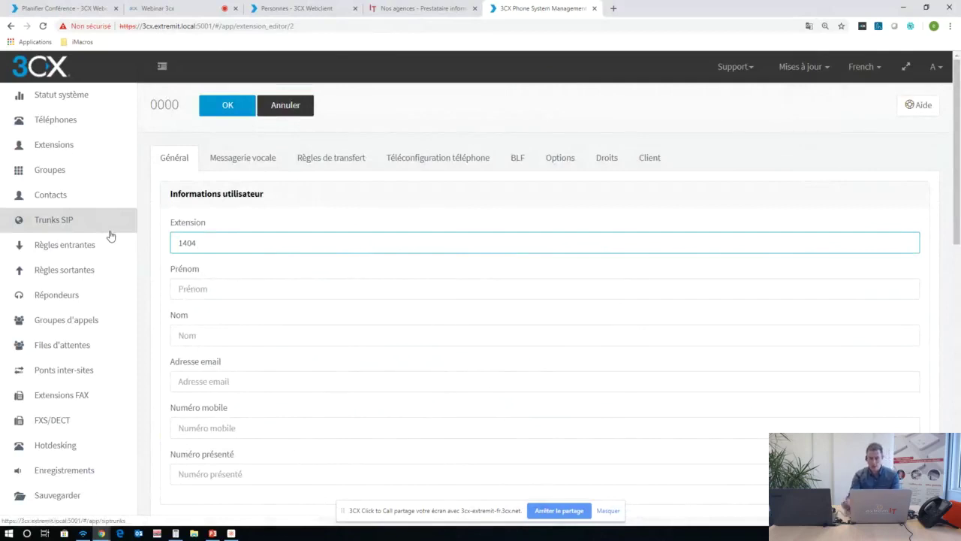
key(Tab)
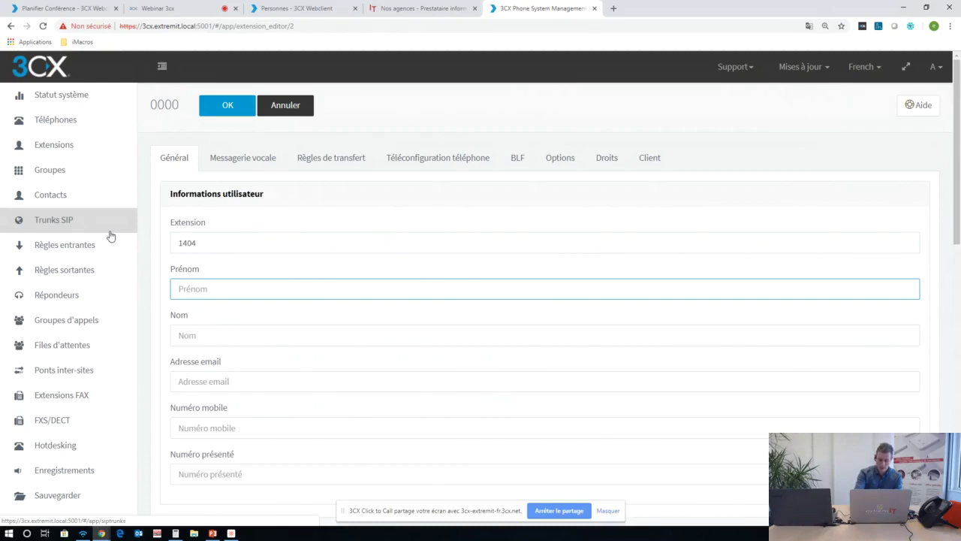
text(James)
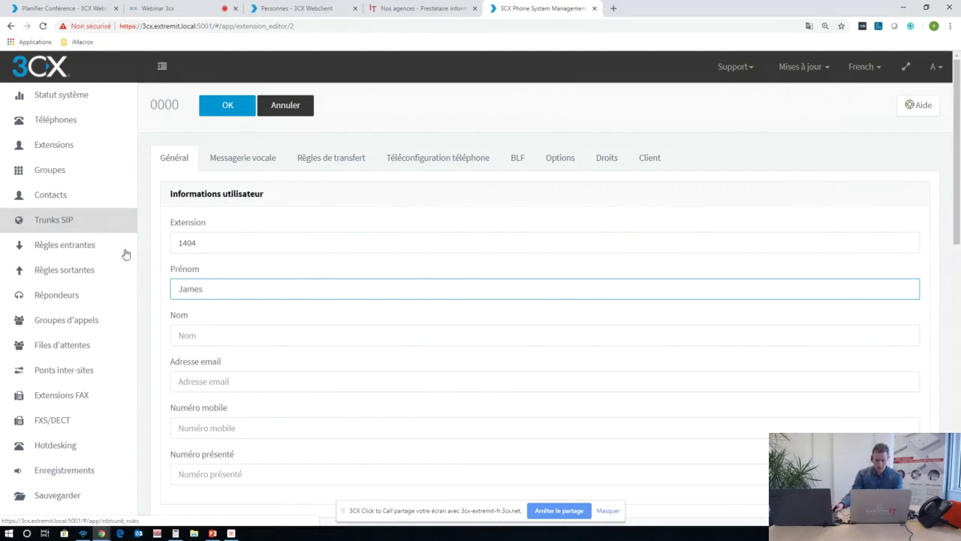
click(190, 334)
text(BOND)
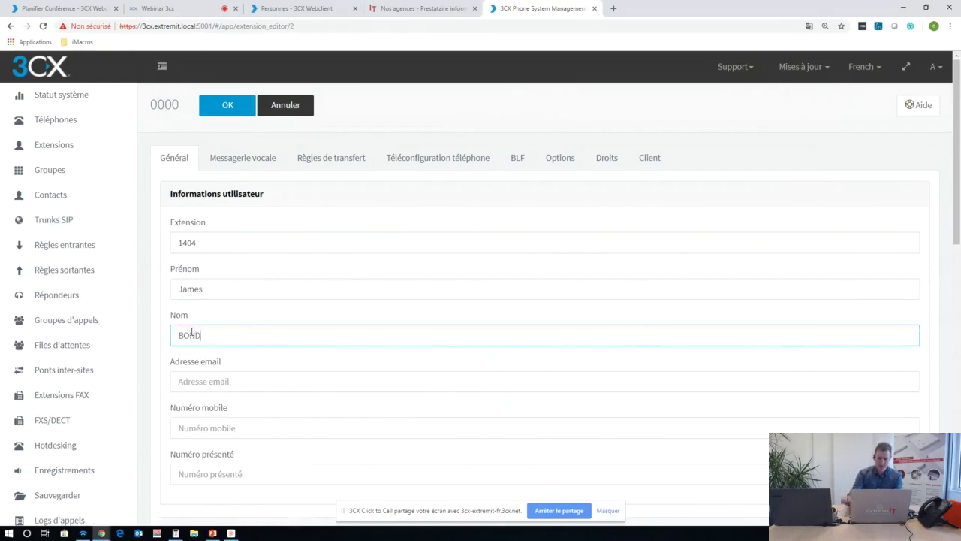
click(251, 380)
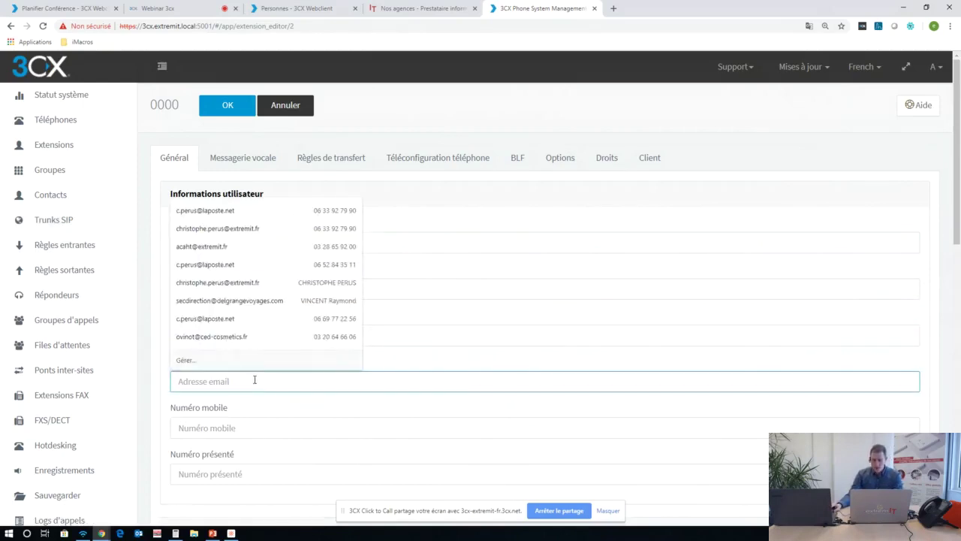
scroll(304, 427, down, 4)
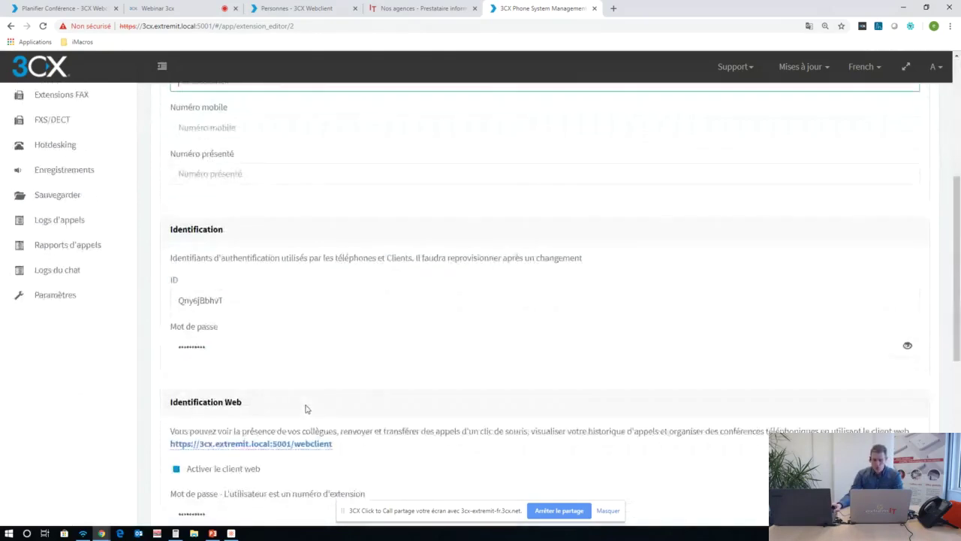
scroll(306, 413, up, 4)
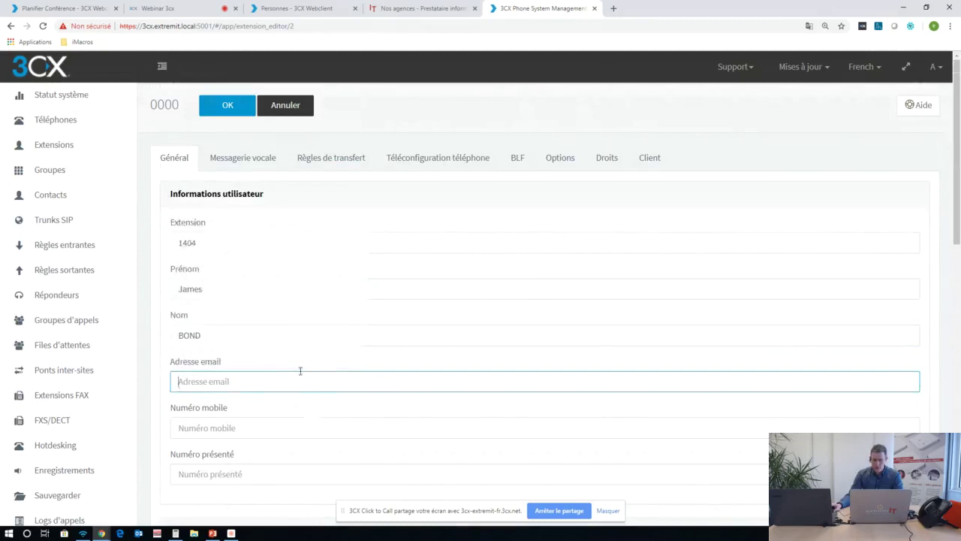
click(241, 107)
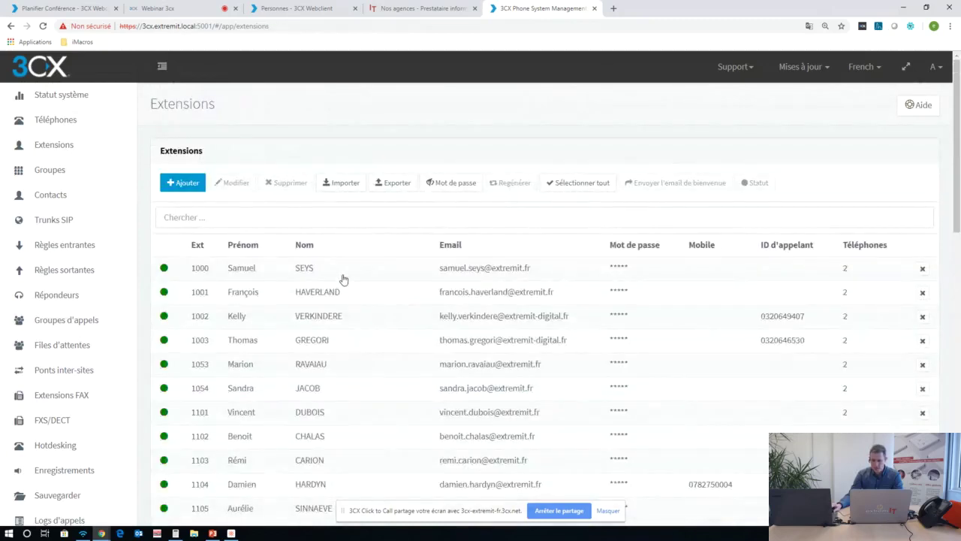
Step: Search the Extensions list by the user's first name so only 1404 remains
scroll(343, 279, down, 10)
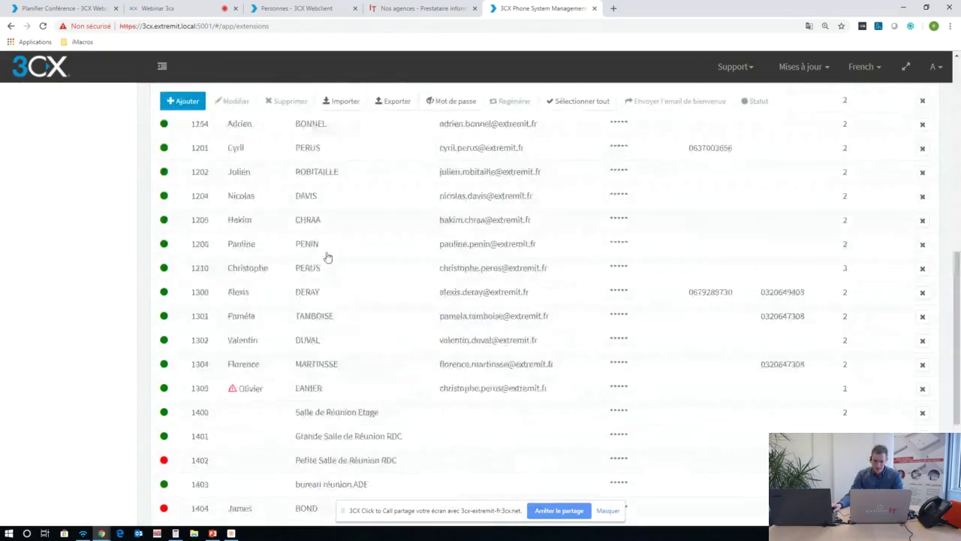
scroll(327, 257, up, 12)
click(293, 216)
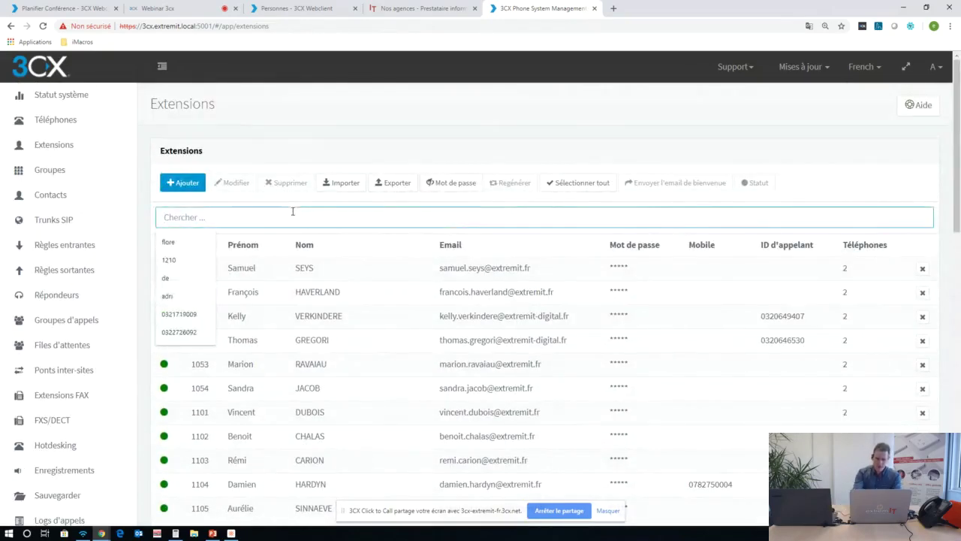
text(james)
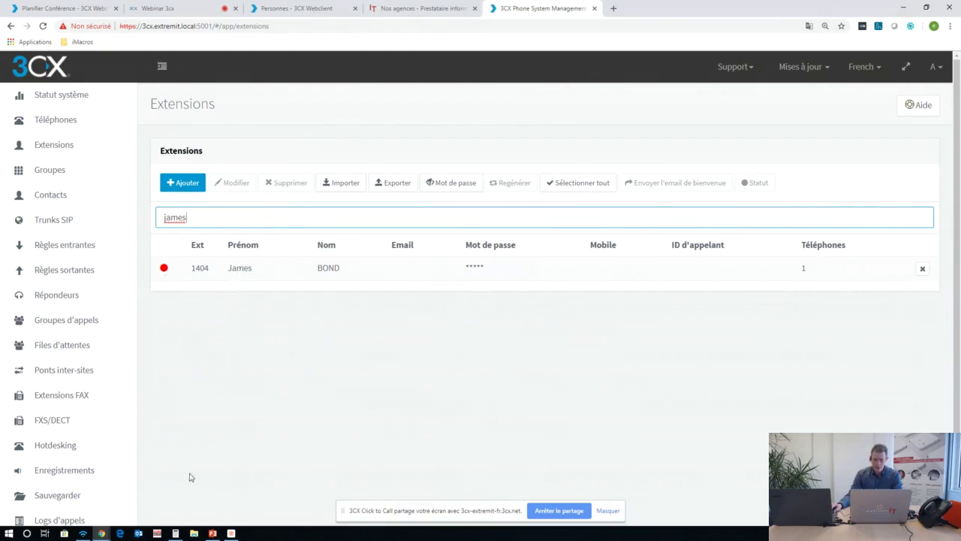
click(83, 533)
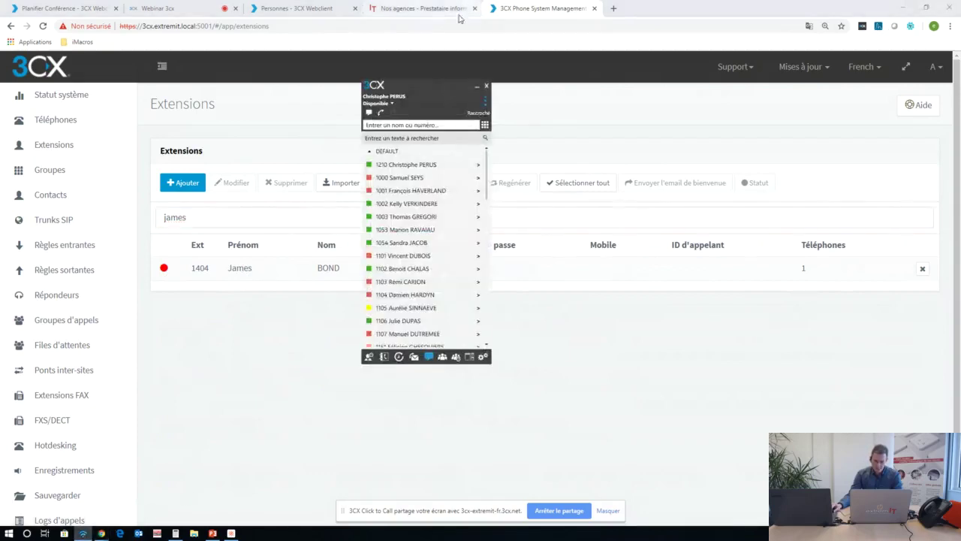
Step: Switch 3CX Client for Windows to the Utilisateur view grouped by department
click(483, 100)
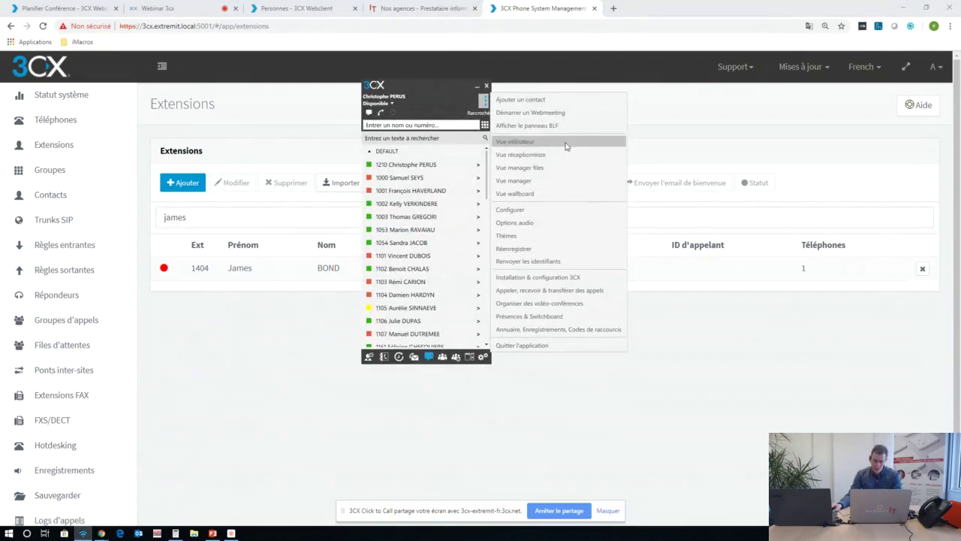
click(496, 142)
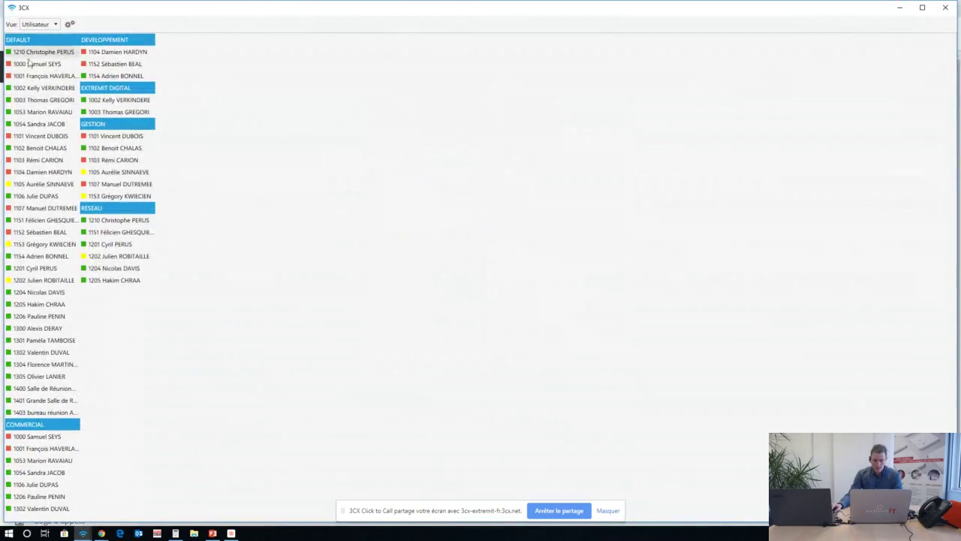
Step: Enable 'Afficher les extensions non enregistrées' and check extension 1404's call actions menu
click(69, 24)
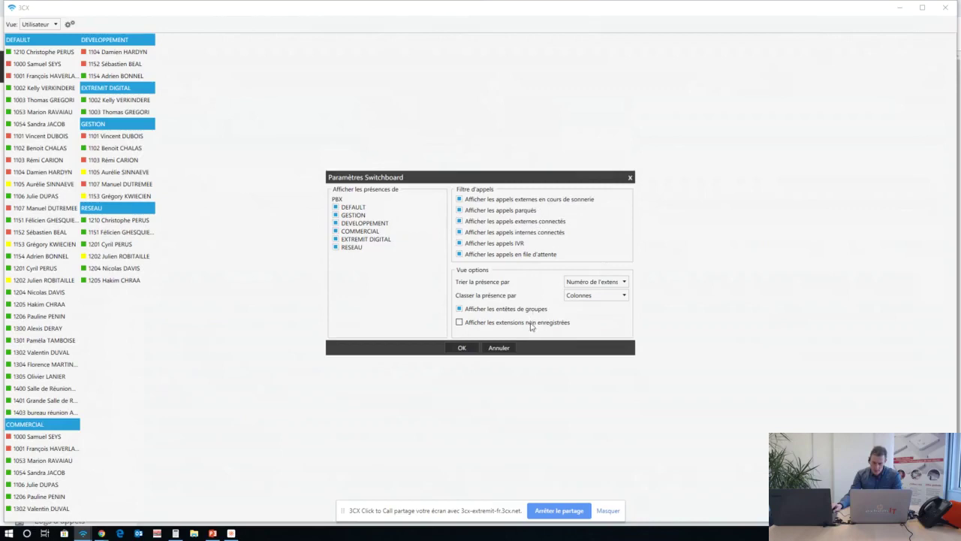
click(462, 347)
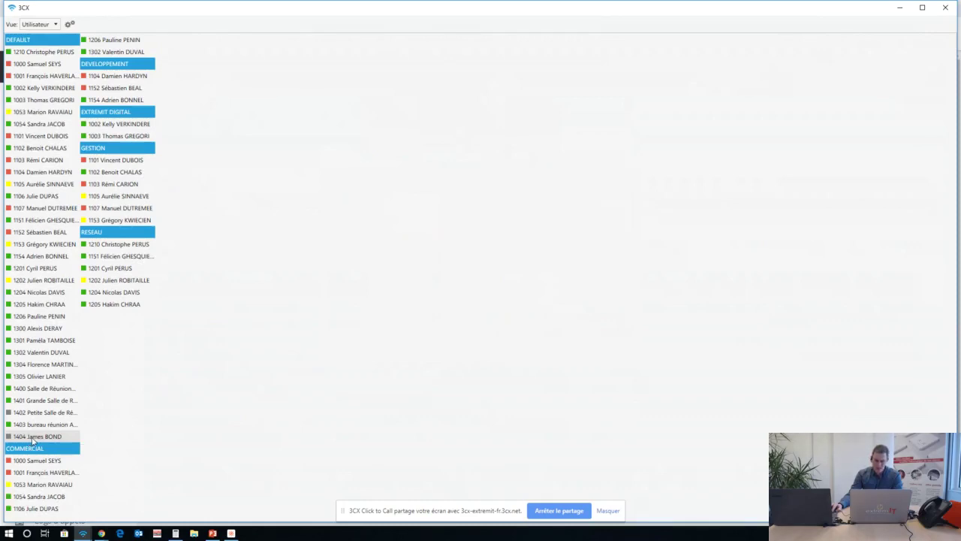
right_click(33, 440)
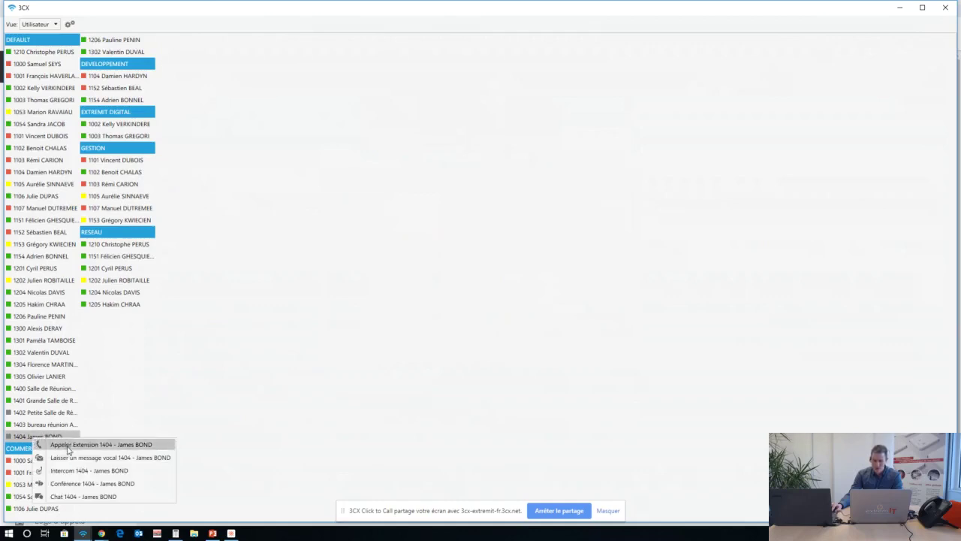
click(474, 6)
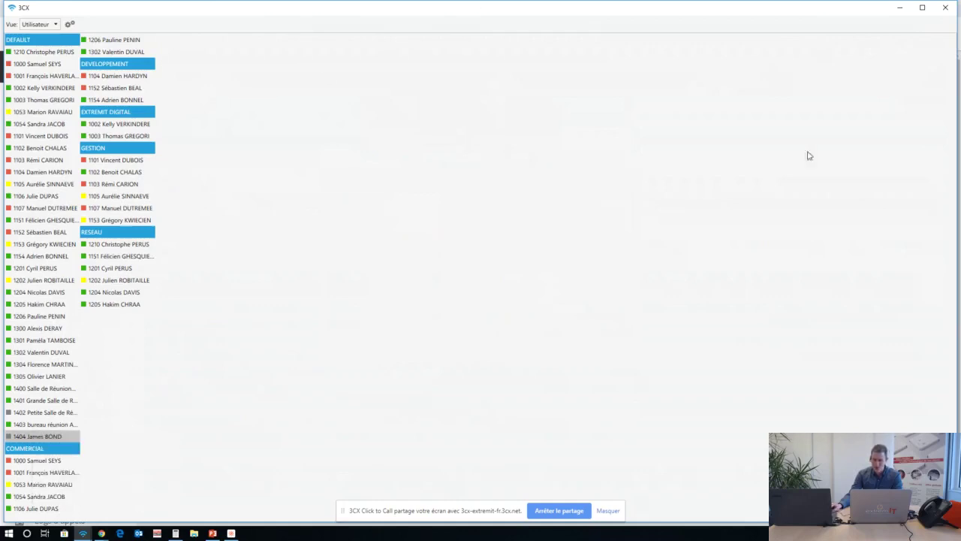
double_click(566, 11)
double_click(566, 11)
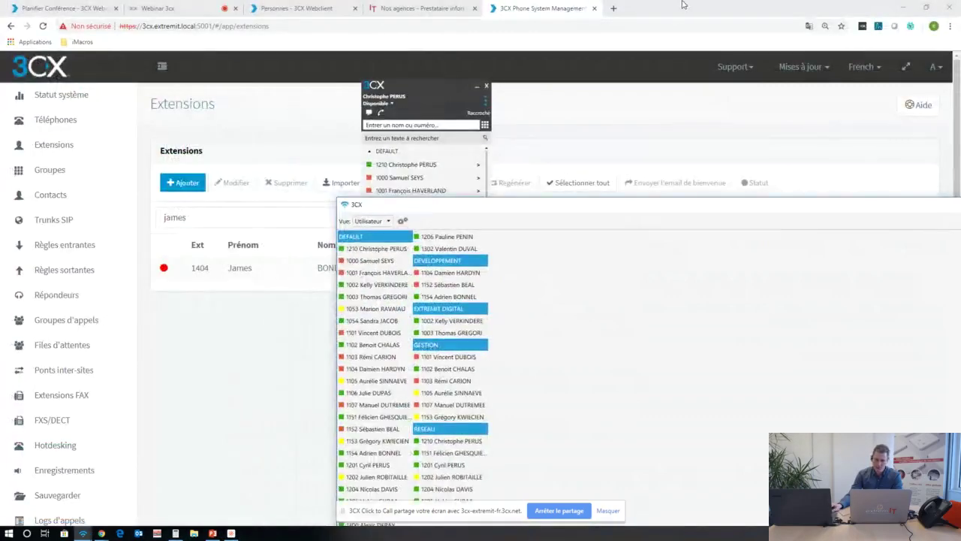
Step: Open extension 1404 and review its Messagerie vocale settings and Options email choices
click(293, 106)
double_click(236, 268)
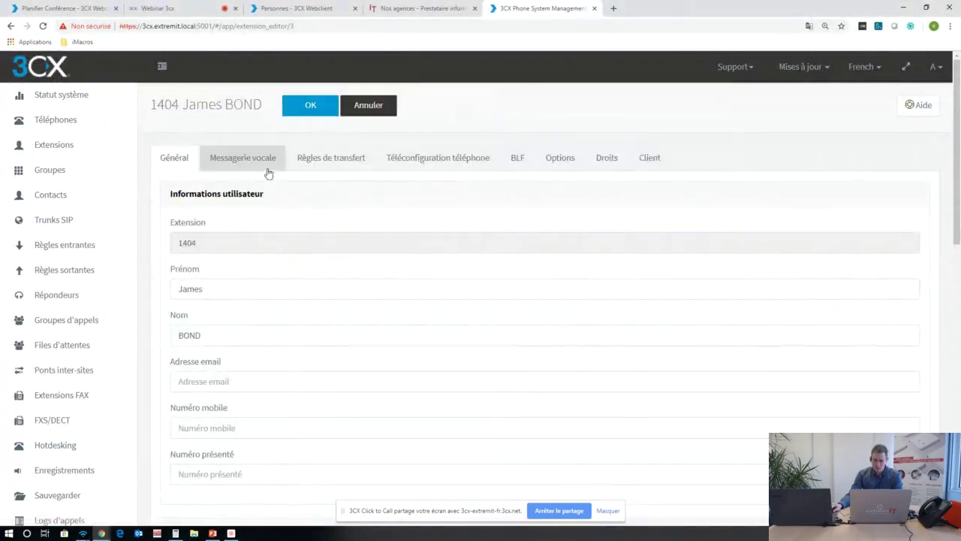
click(264, 167)
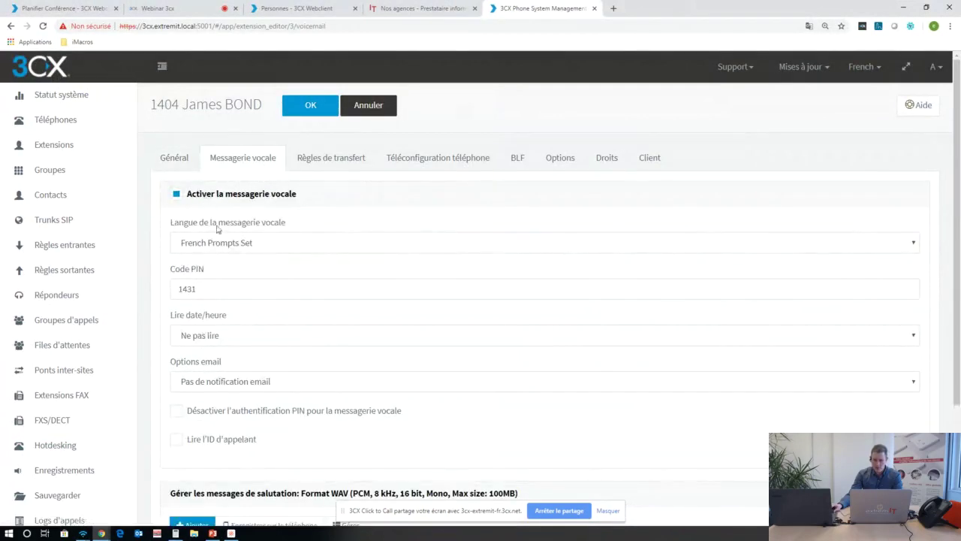
scroll(280, 323, down, 1)
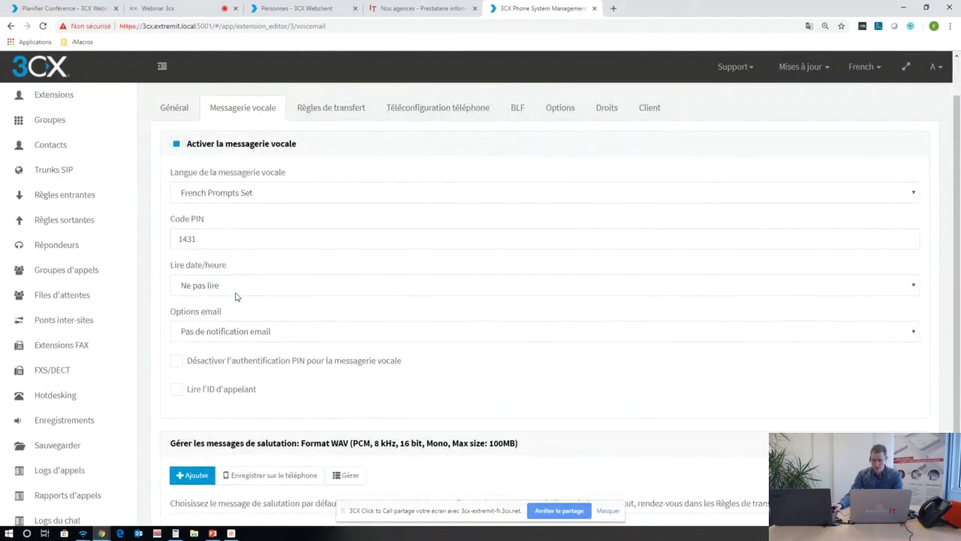
click(271, 333)
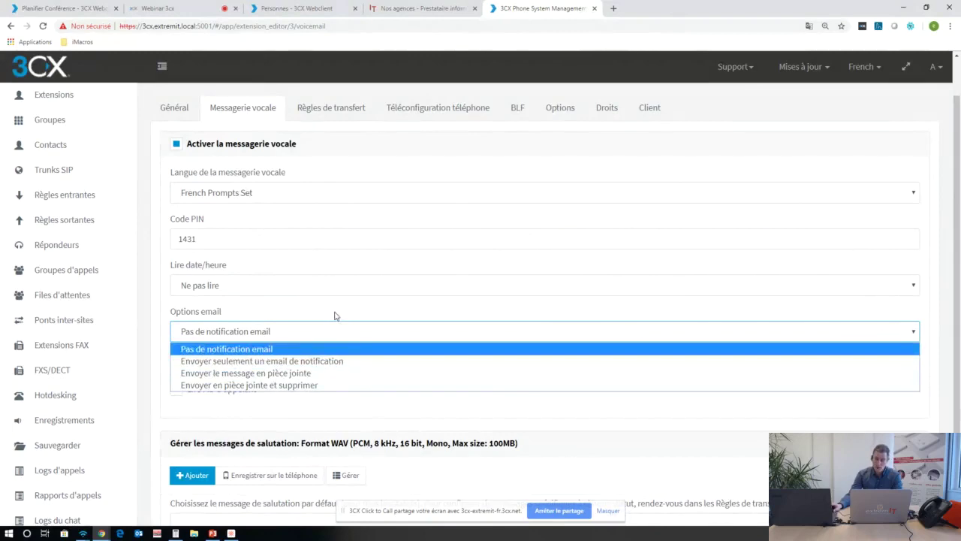
click(367, 238)
scroll(368, 243, down, 2)
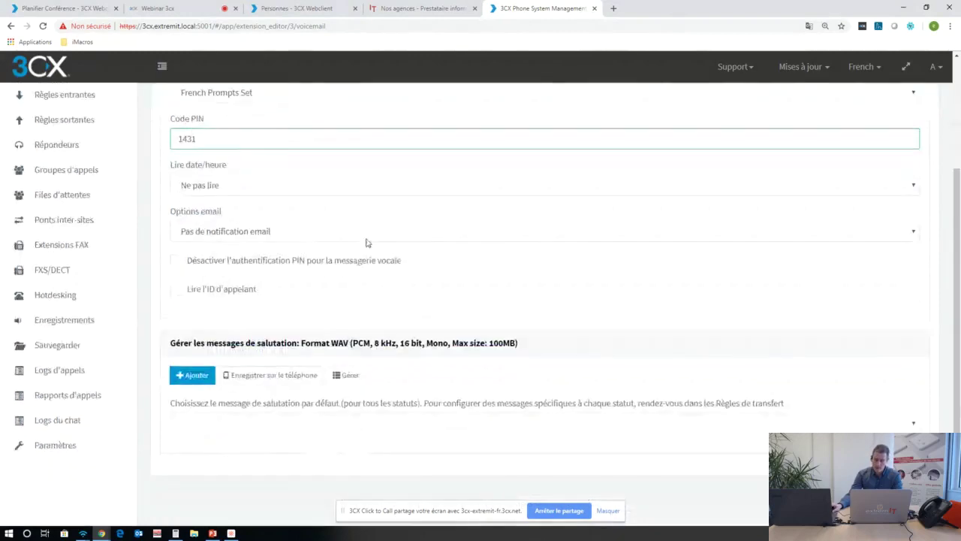
scroll(360, 300, up, 2)
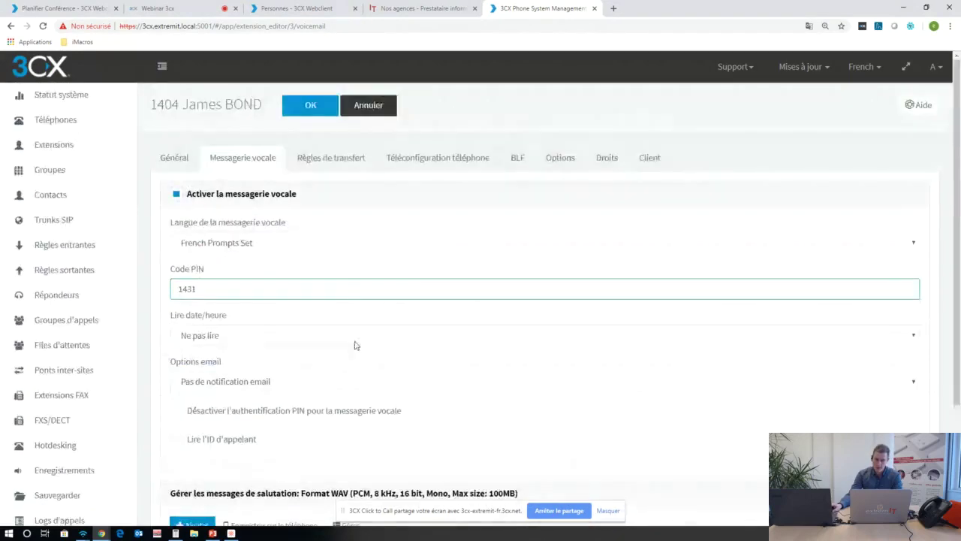
Step: In Règles de transfert for 1404, select the Ne pas déranger (DND) status
click(328, 160)
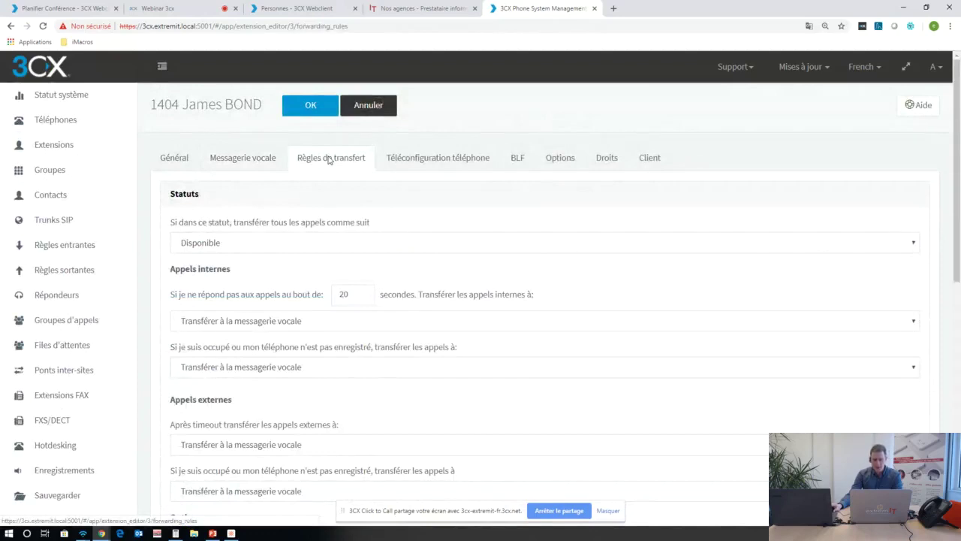
click(338, 244)
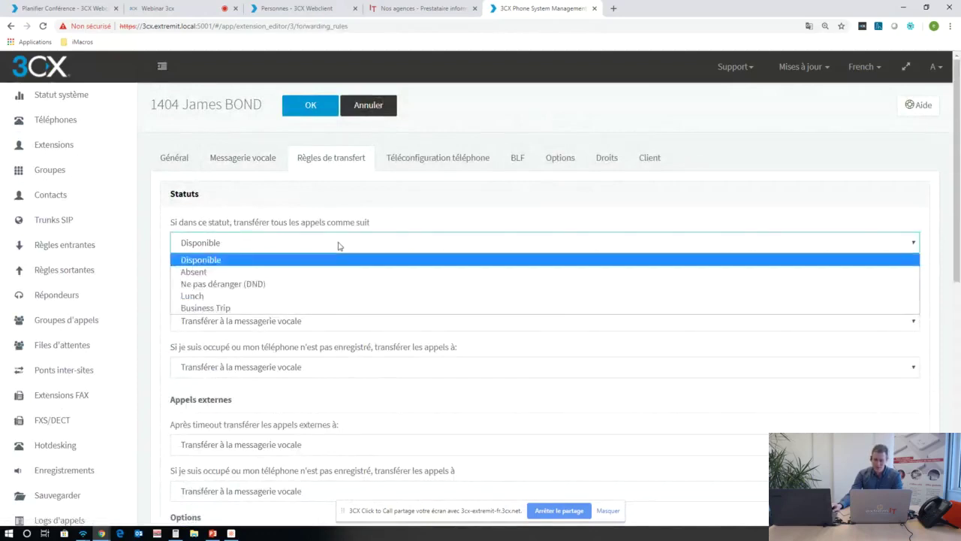
click(338, 245)
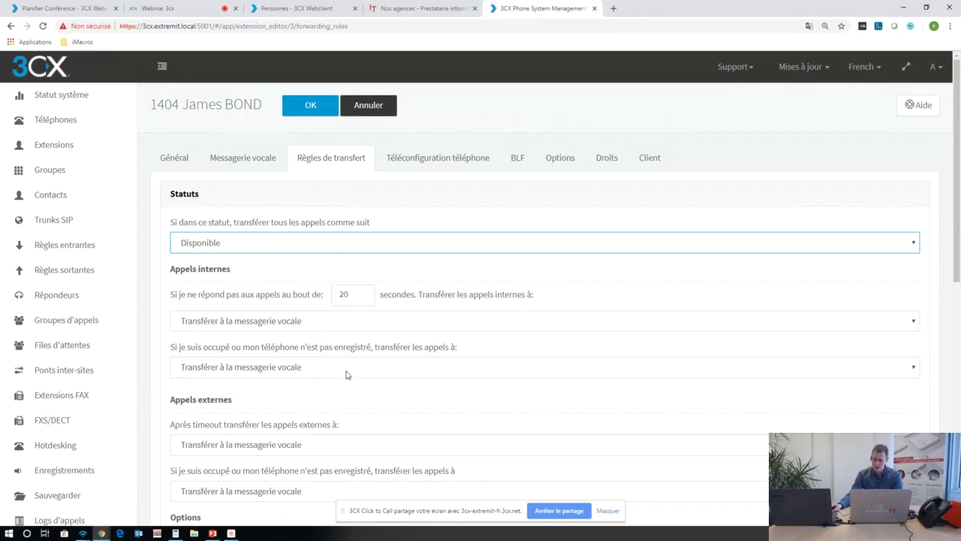
click(300, 244)
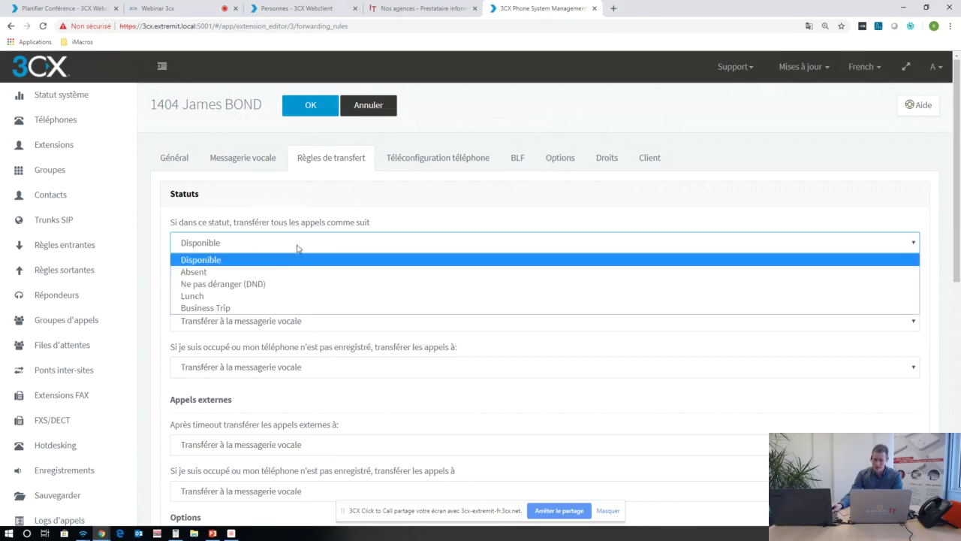
click(271, 272)
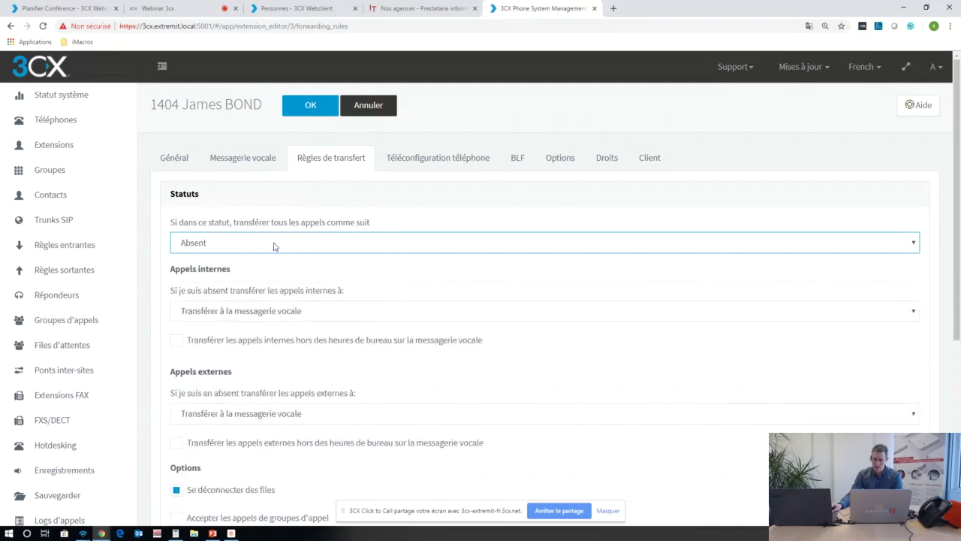
click(273, 248)
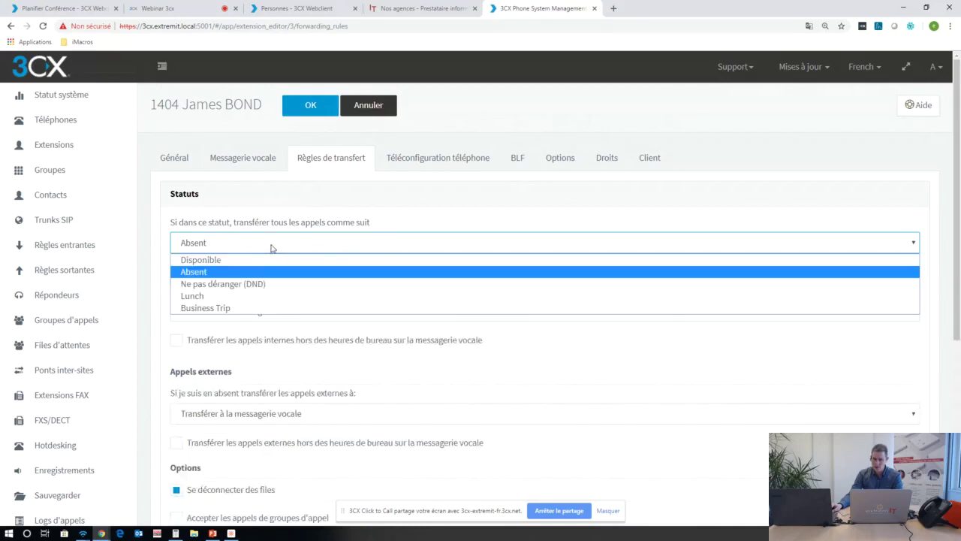
click(266, 285)
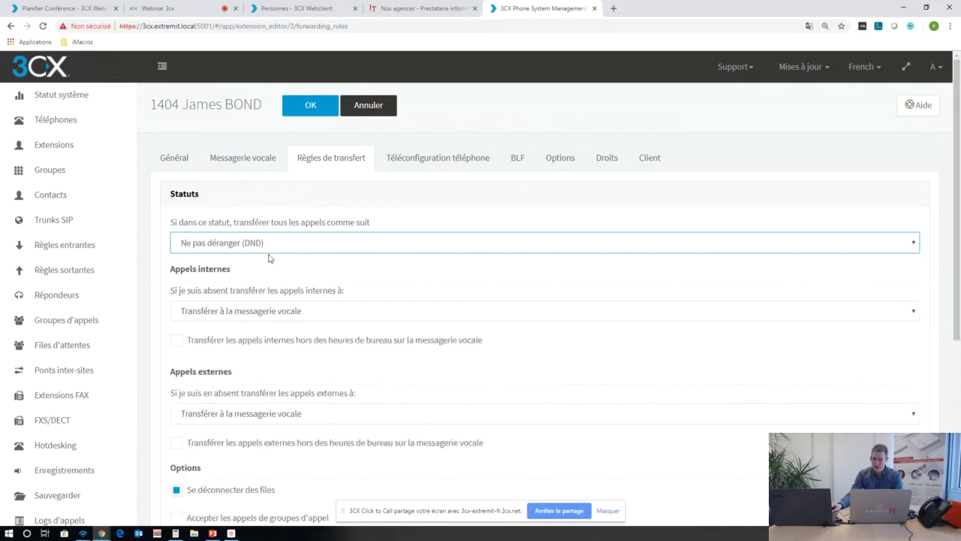
Step: Forward internal calls via 'Transférer à l'extension' to extension 1210, found by searching 'chr'
click(323, 316)
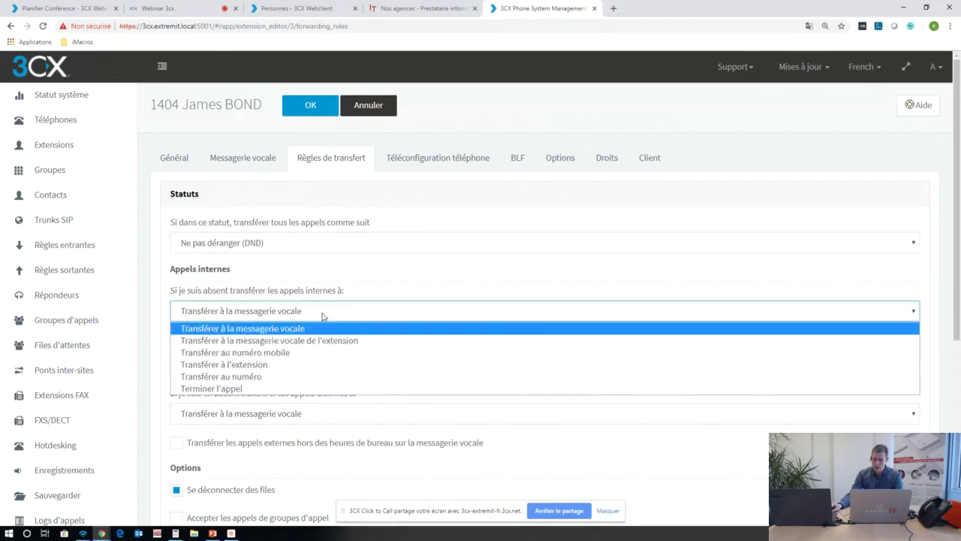
click(309, 366)
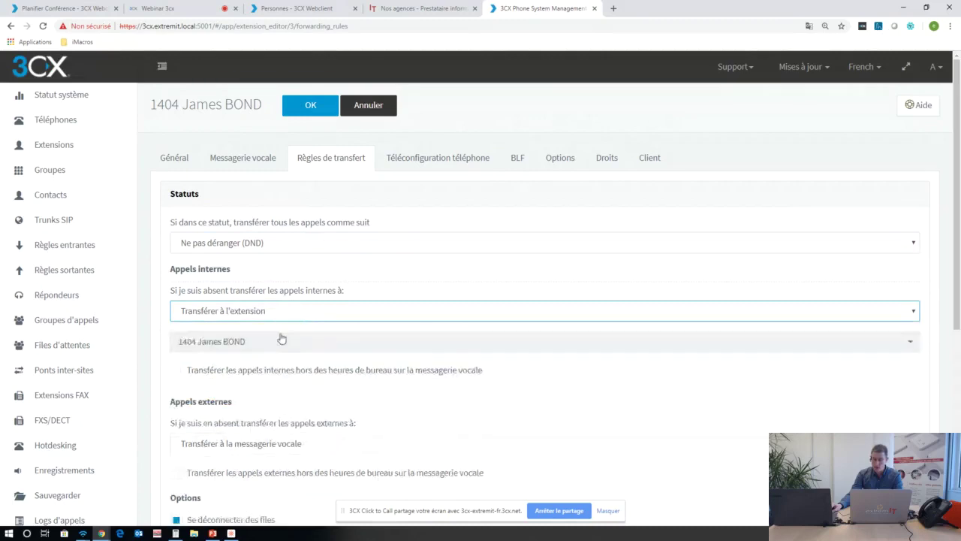
click(242, 344)
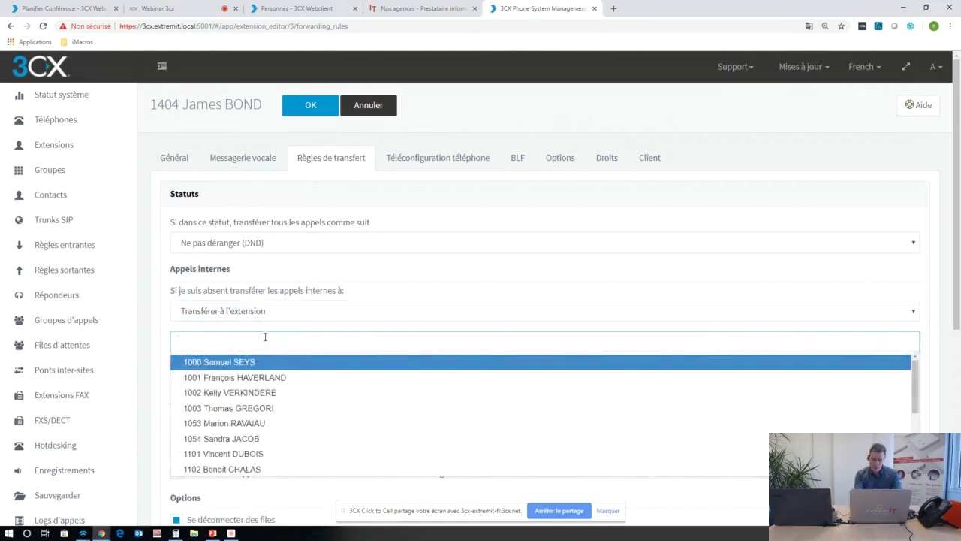
text(chr)
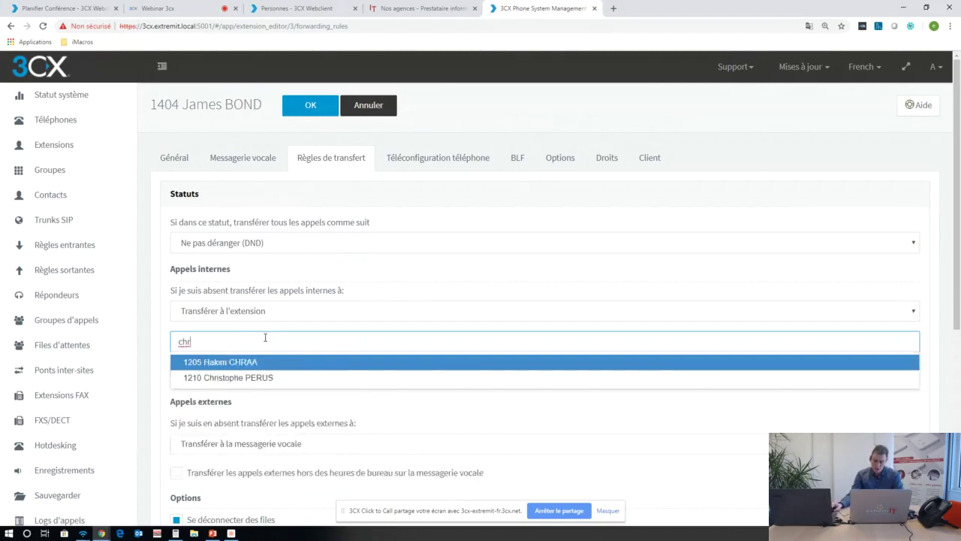
click(260, 378)
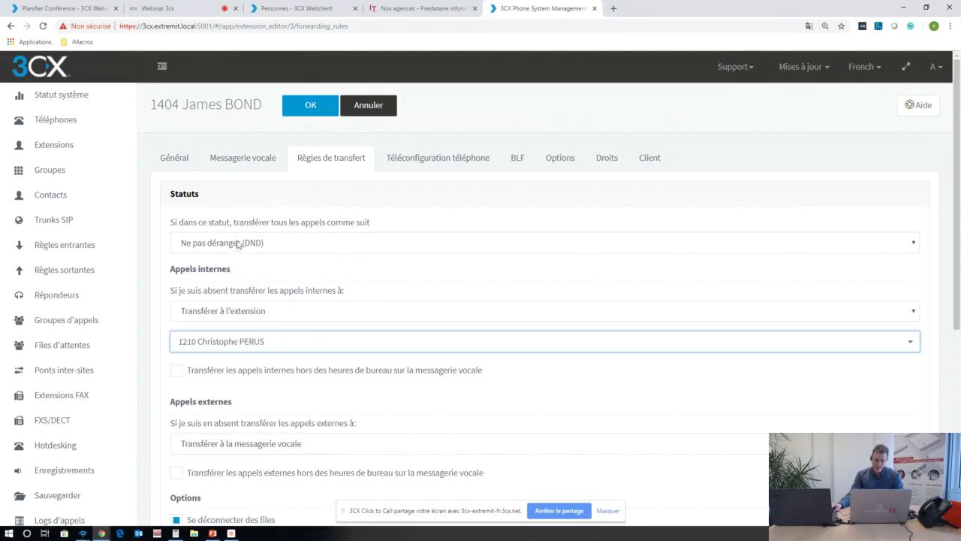
Step: Browse extension 1404's provisioning and BLF tabs, then disable it on the Options tab
click(430, 158)
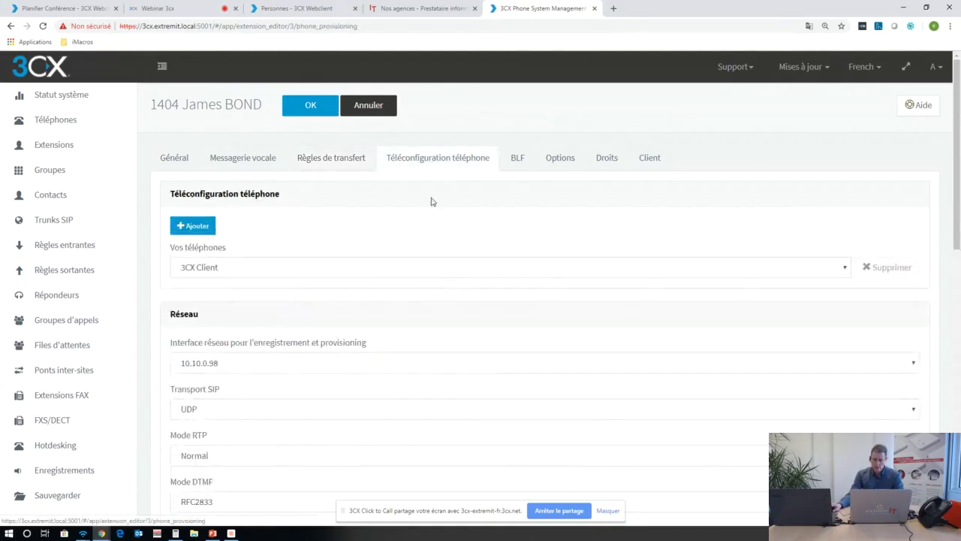
scroll(392, 323, down, 4)
scroll(393, 354, up, 4)
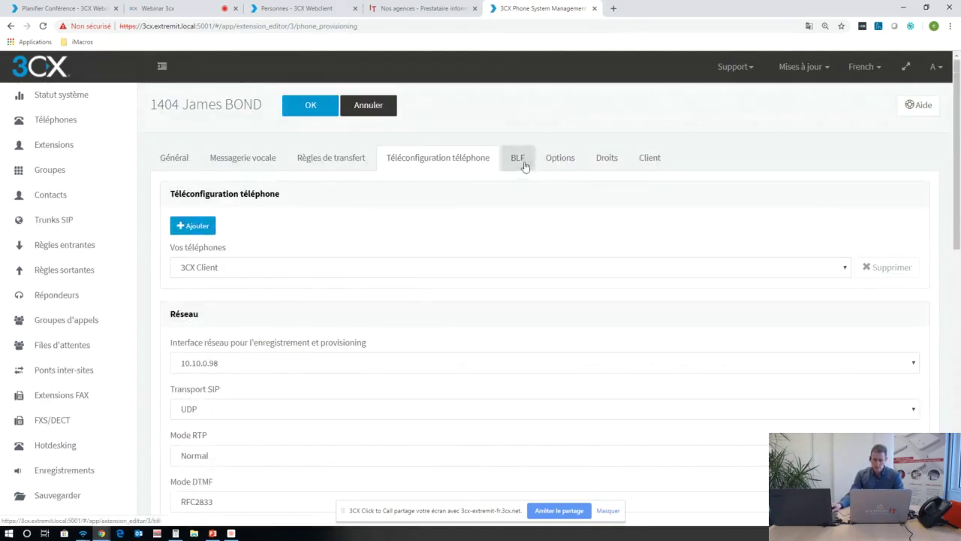
click(526, 166)
click(560, 162)
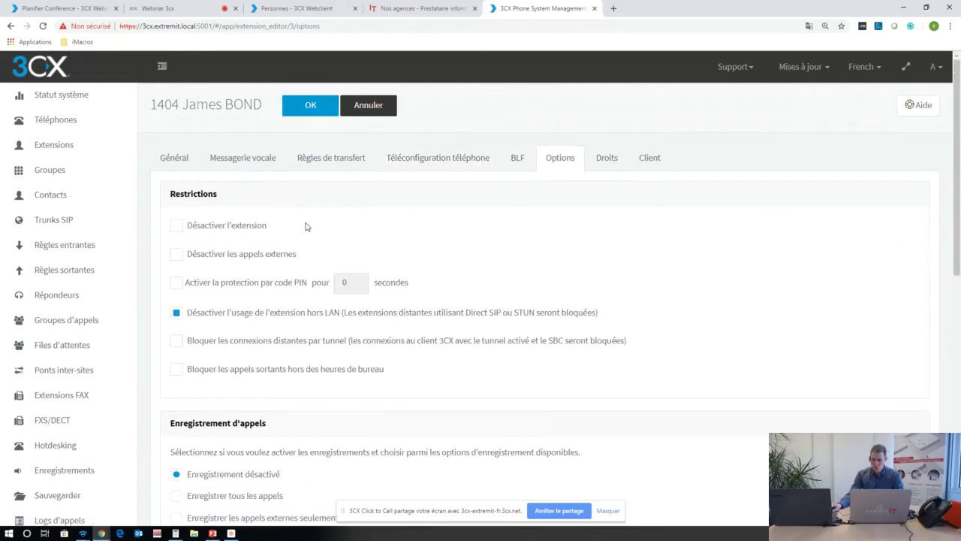
click(236, 229)
Step: Scroll through the Restrictions and Enregistrement d'appels sections and back to the top
scroll(254, 258, down, 2)
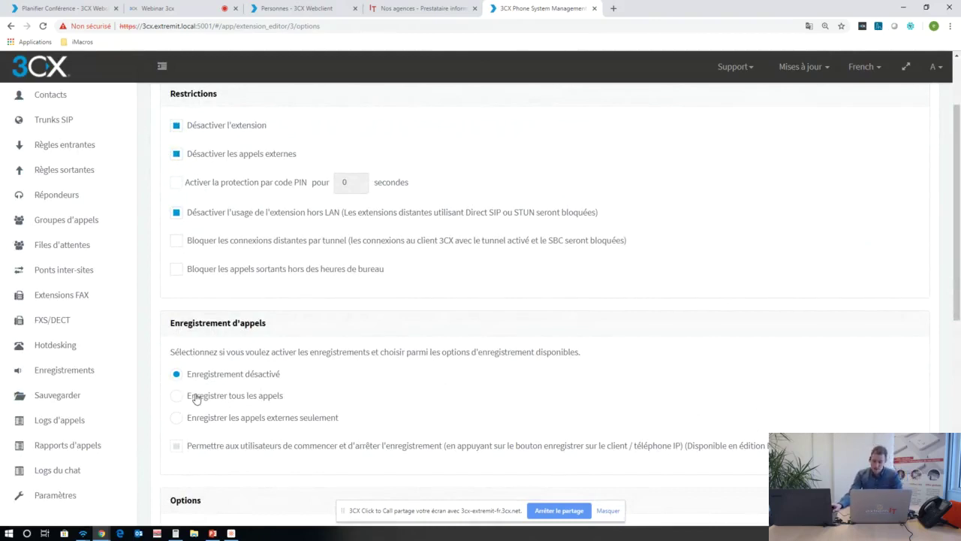
scroll(196, 398, up, 2)
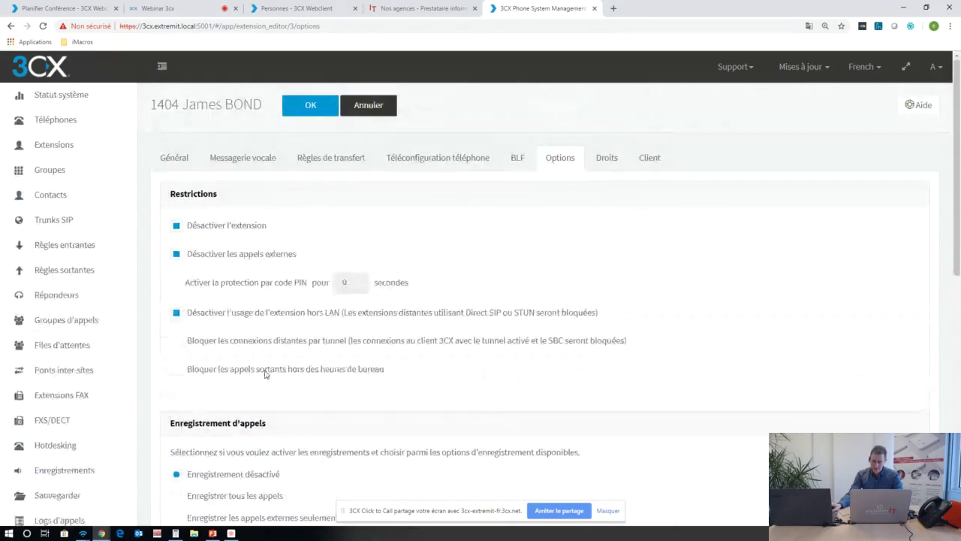
scroll(308, 374, down, 2)
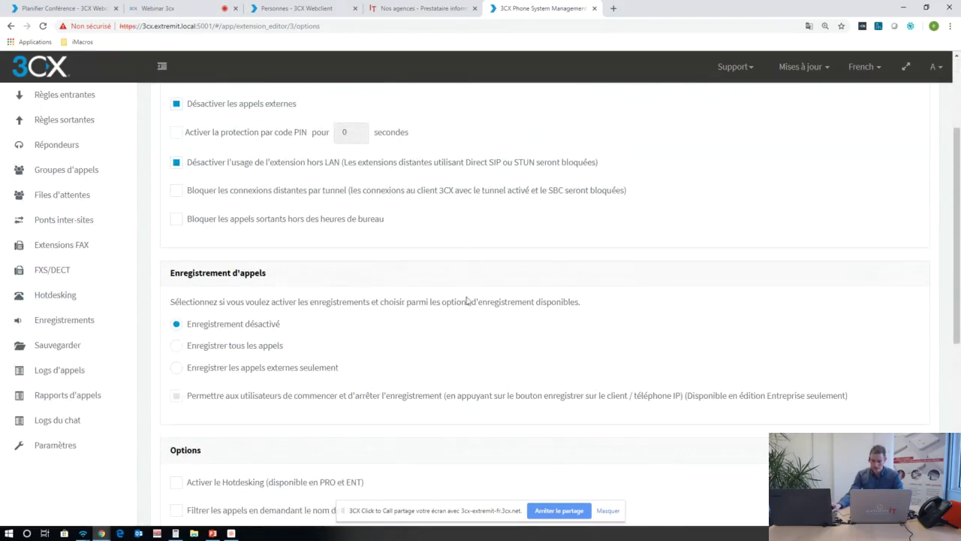
scroll(470, 300, up, 2)
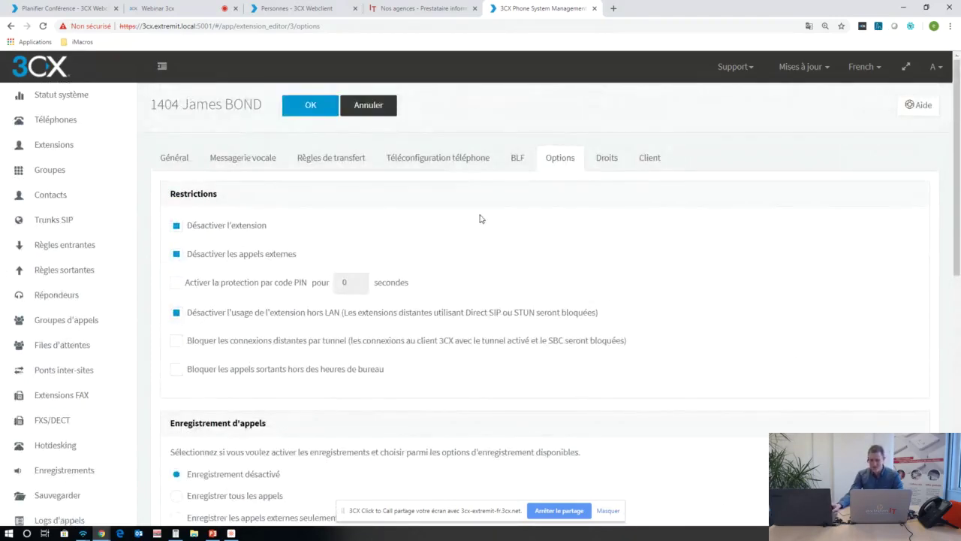
scroll(490, 230, down, 2)
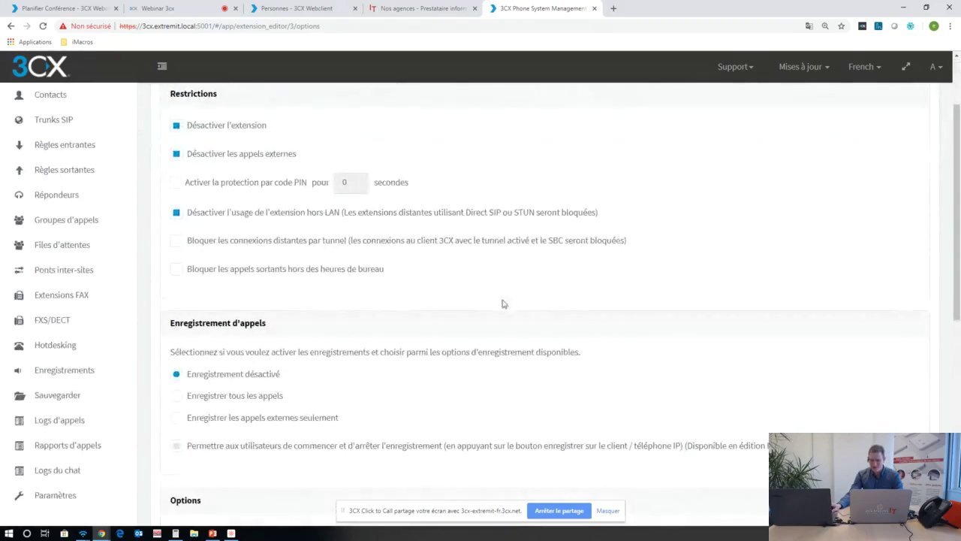
scroll(502, 303, up, 2)
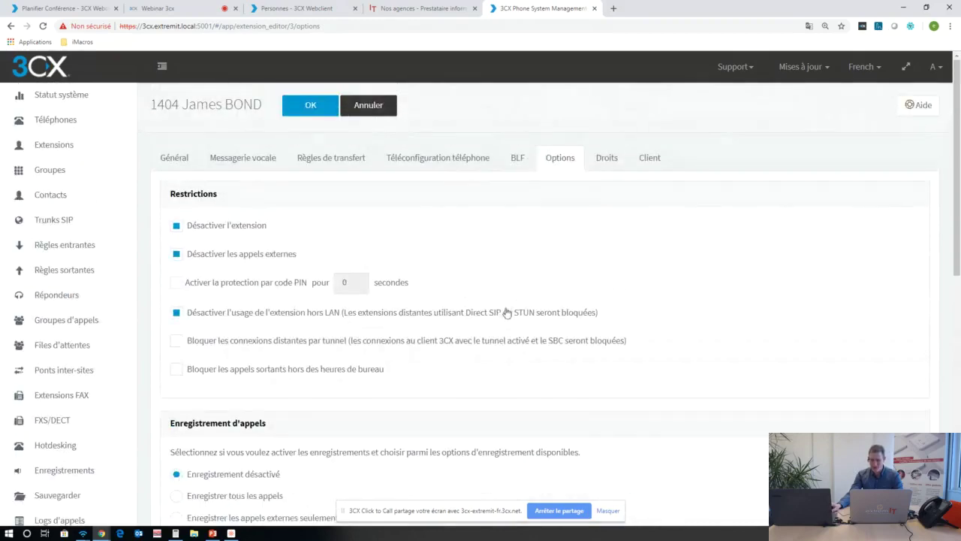
Step: Check extension 1404's Droits permissions, then show its Client tab provisioning QR code
click(609, 161)
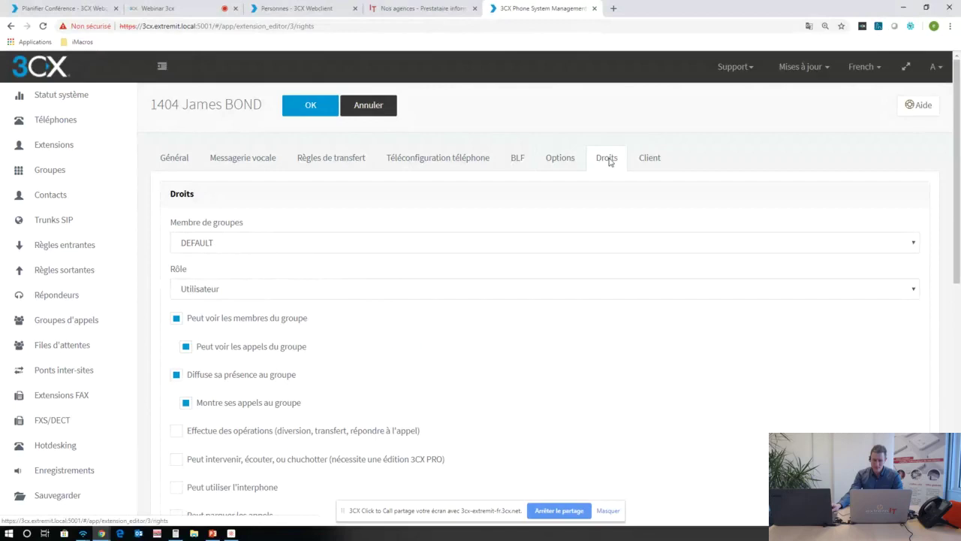
click(649, 158)
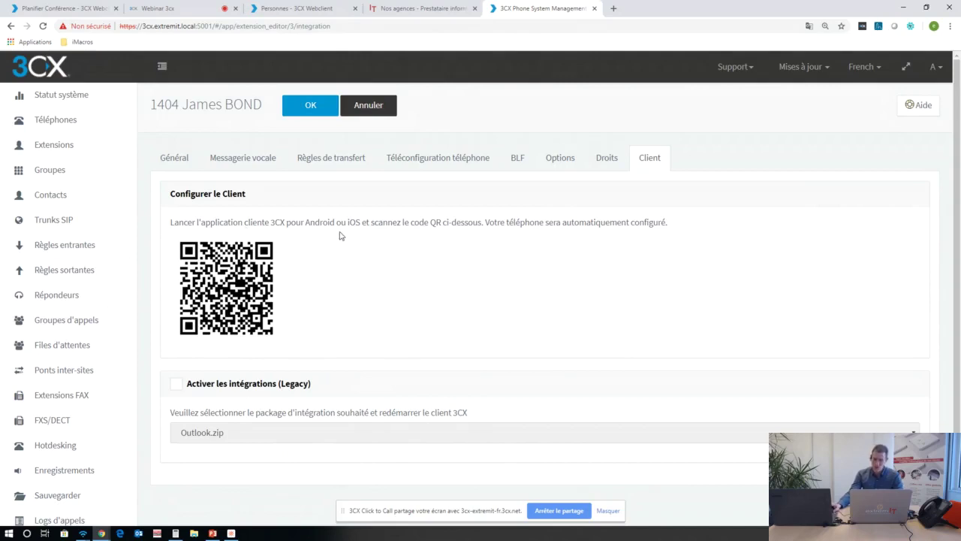
Step: Step through the sidebar pages from Extensions to Groupes d'appels, ending on Files d'attentes queues 8000–8016
click(45, 145)
click(45, 172)
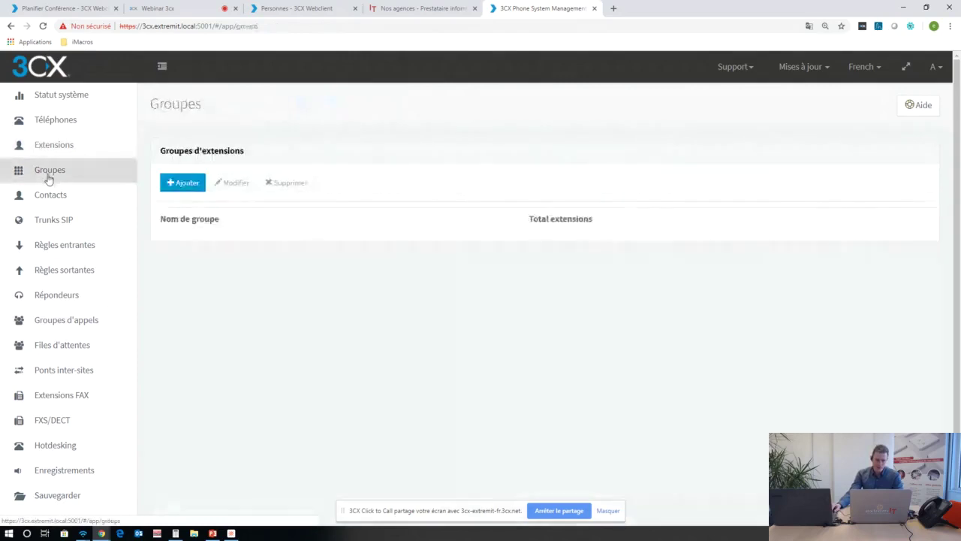
click(62, 198)
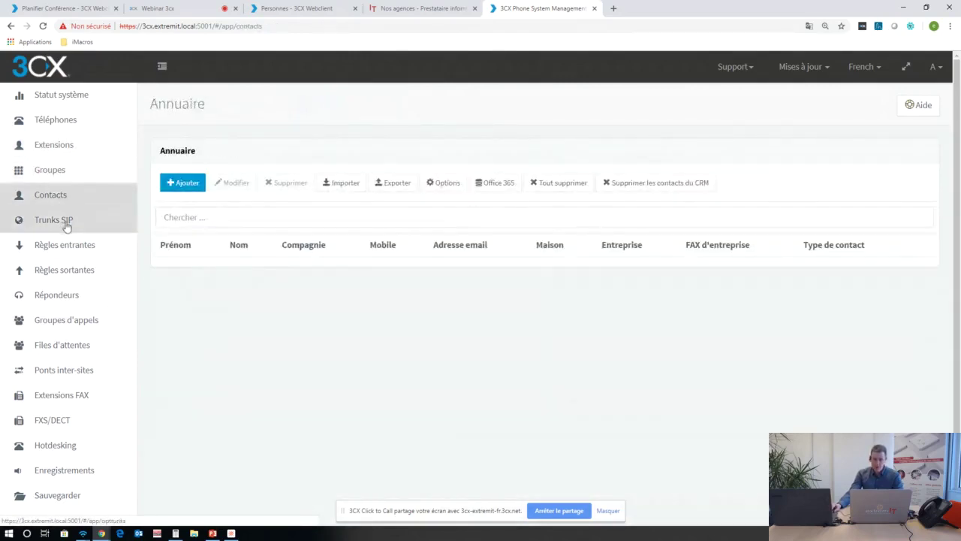
click(67, 219)
click(67, 248)
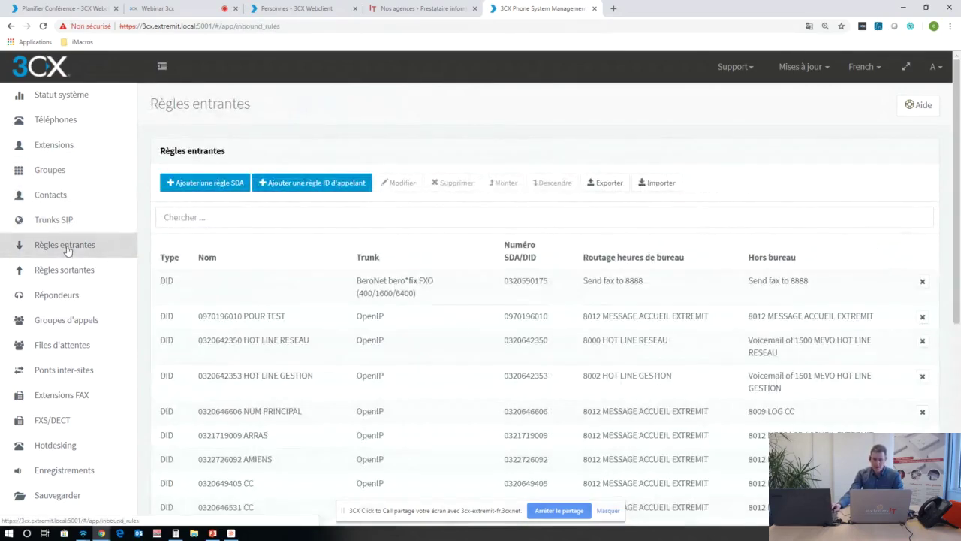
click(85, 275)
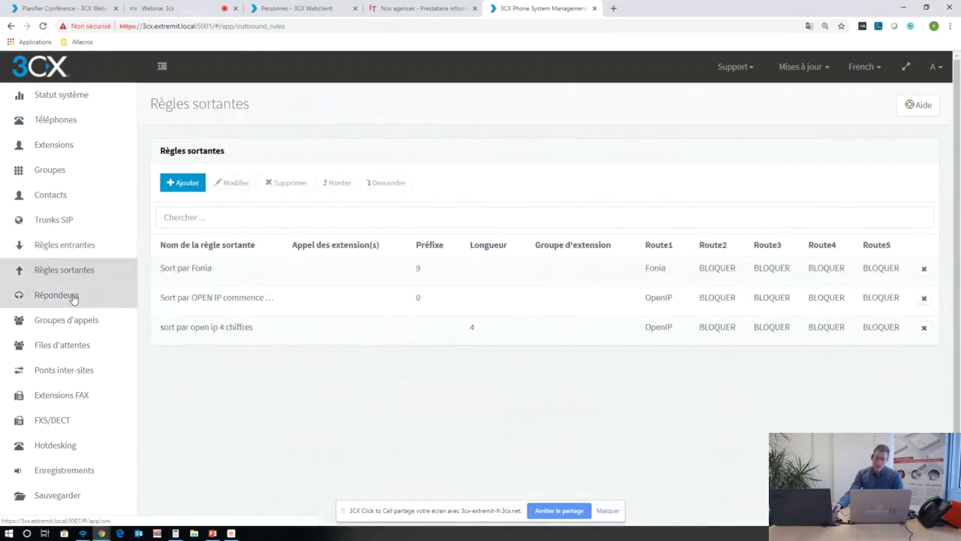
click(74, 298)
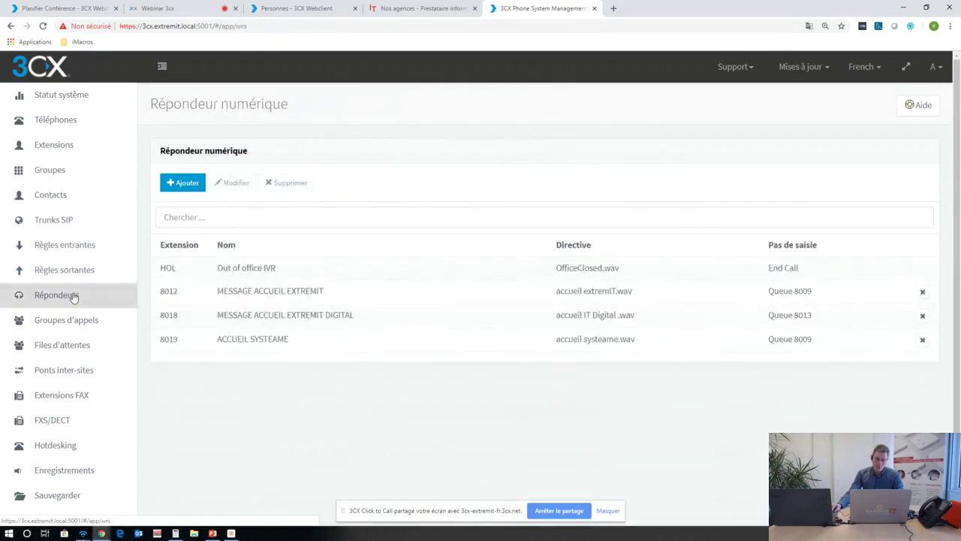
click(98, 329)
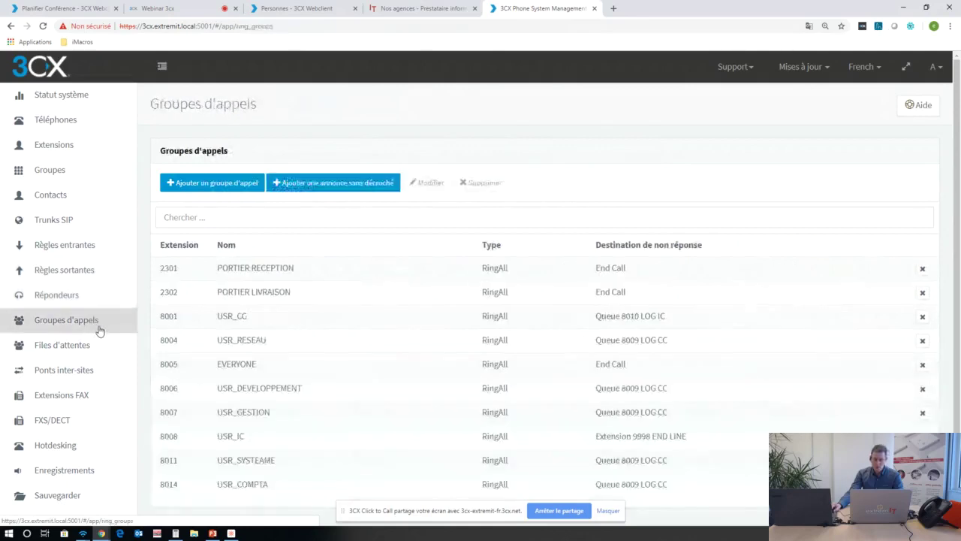
scroll(98, 327, down, 2)
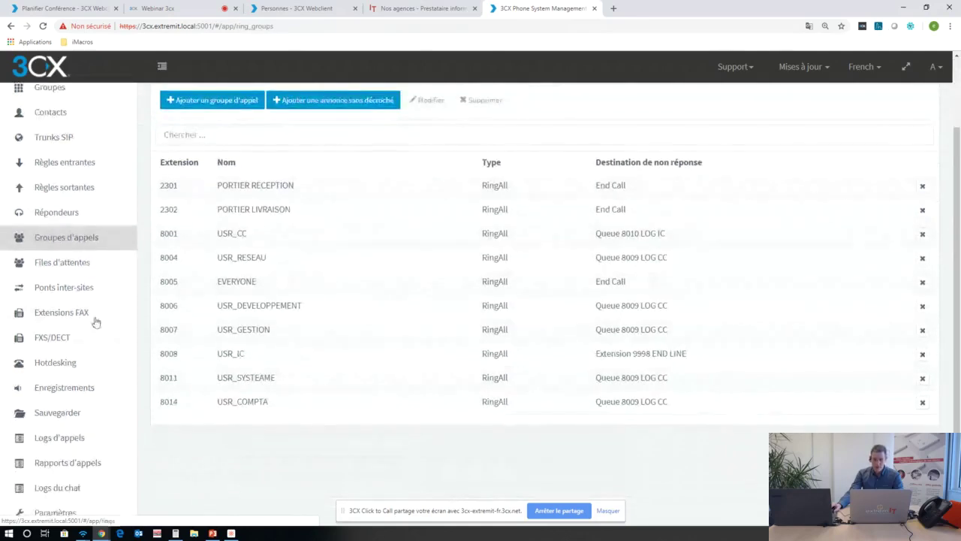
click(81, 269)
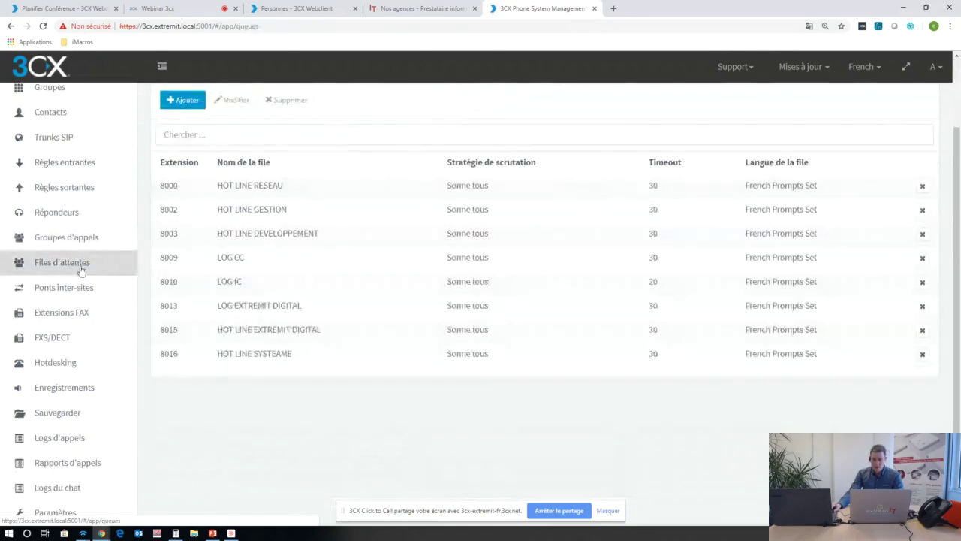
Step: Open queue 8000 HOT LINE RESEAU, check its agents, and scroll through its general settings
double_click(274, 187)
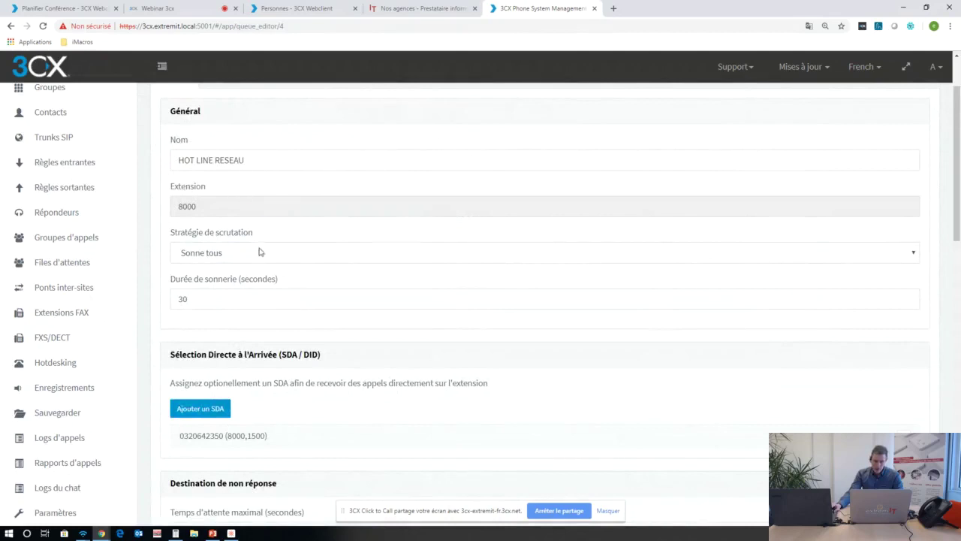
scroll(291, 214, up, 1)
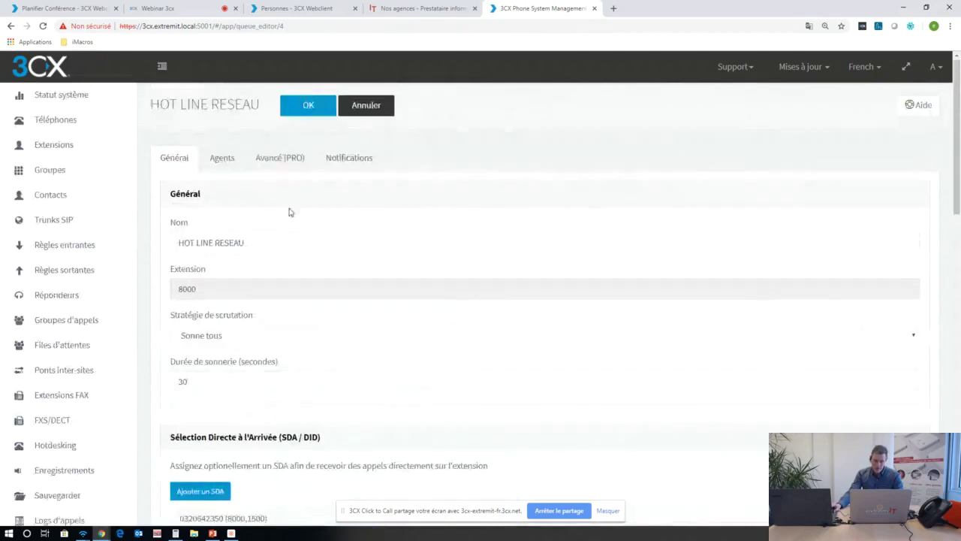
click(229, 158)
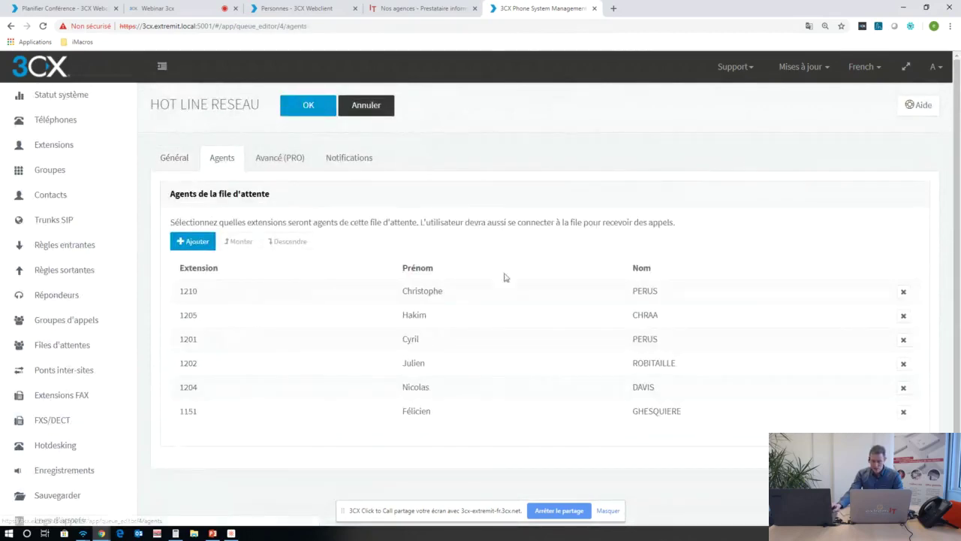
click(178, 160)
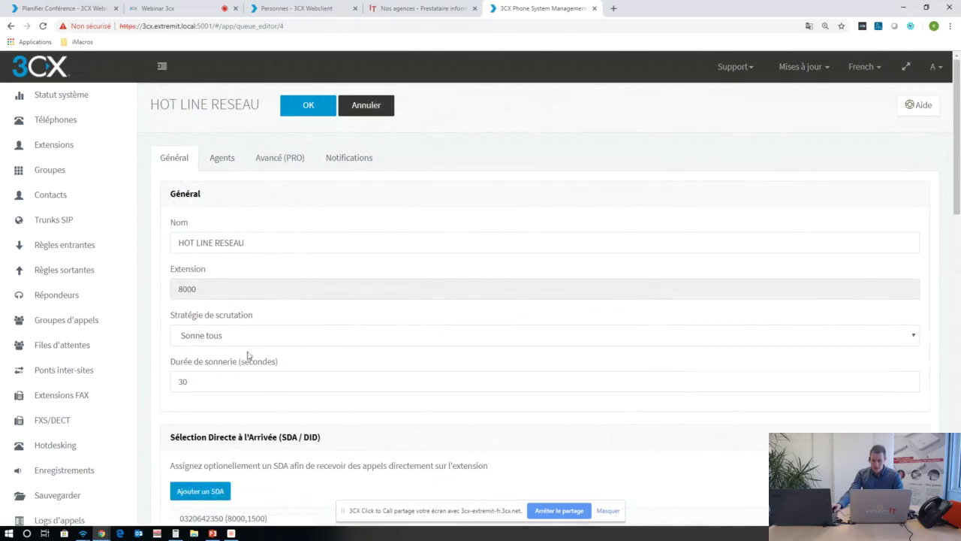
scroll(248, 355, down, 2)
scroll(221, 232, down, 3)
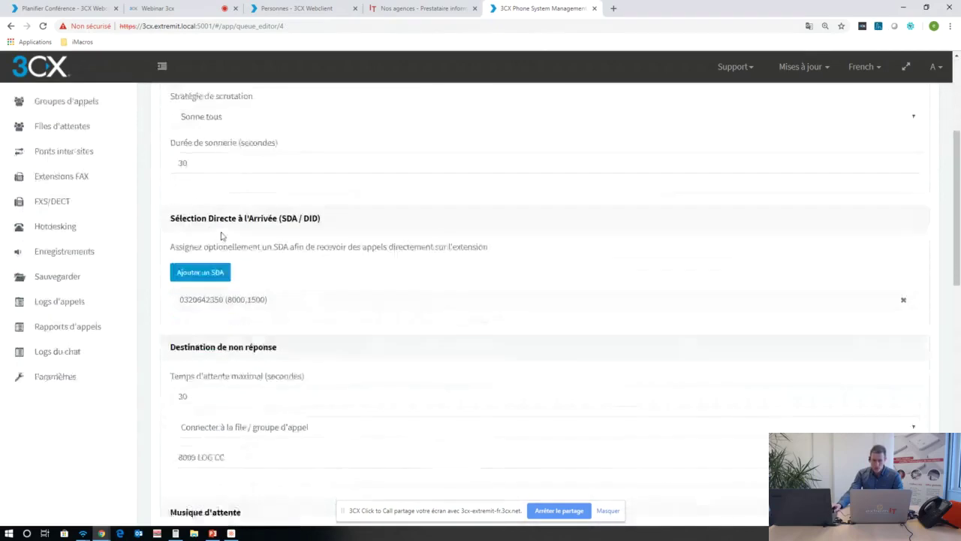
scroll(249, 300, up, 2)
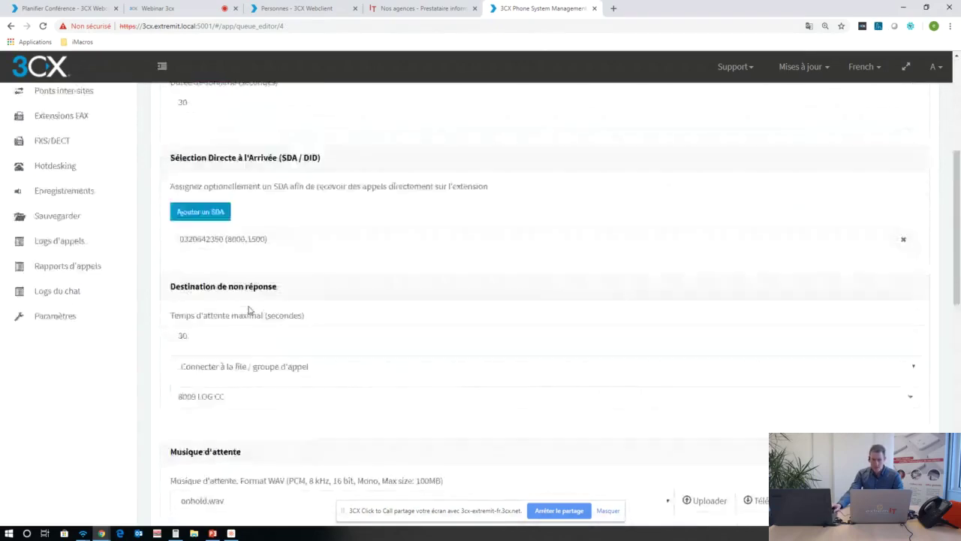
scroll(248, 331, down, 1)
scroll(254, 343, up, 4)
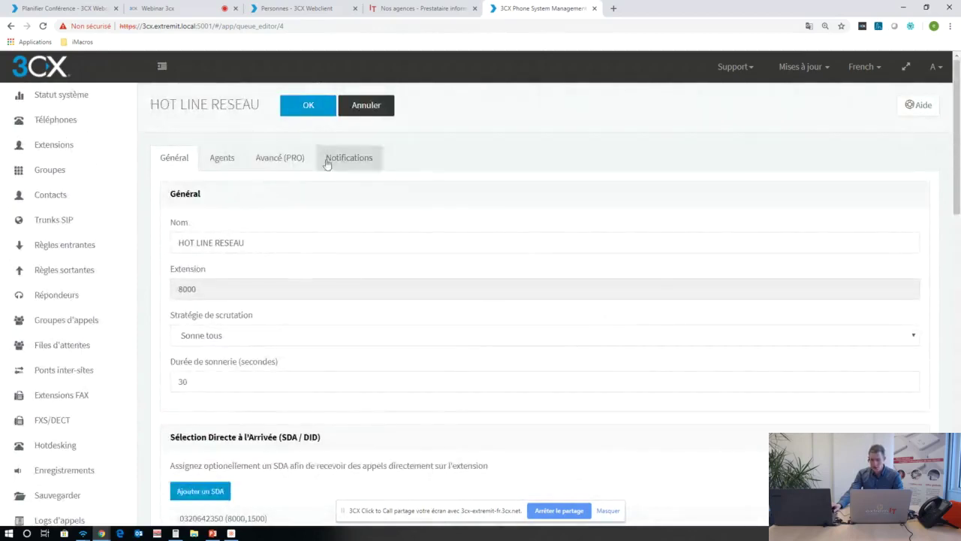
Step: Review the queue's Notifications and Avancé tabs, then the Général no-answer route to 8009 LOG CC
click(353, 162)
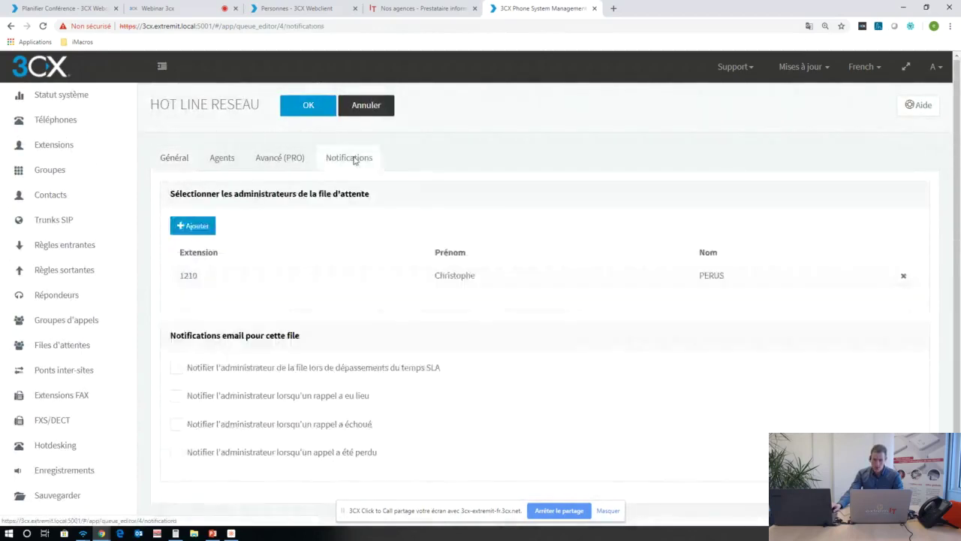
click(289, 161)
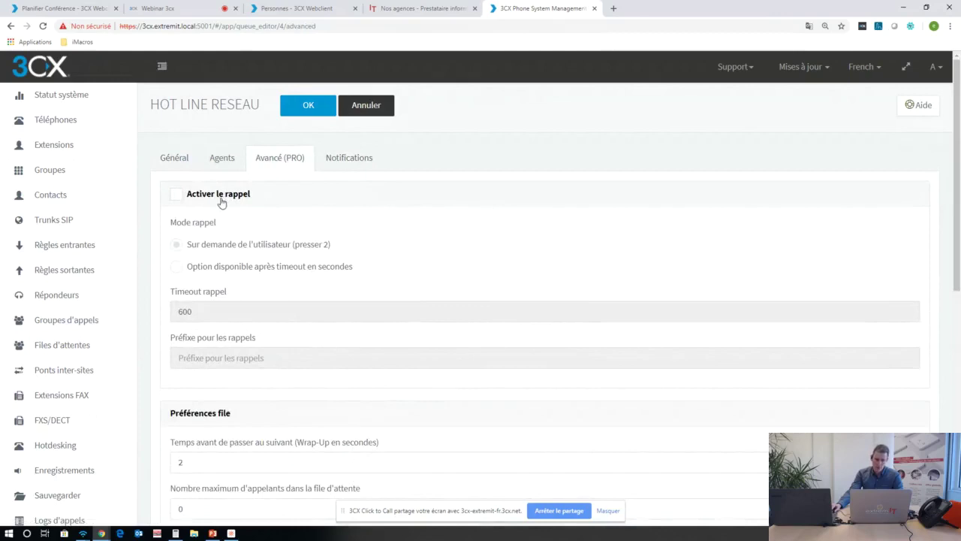
click(344, 160)
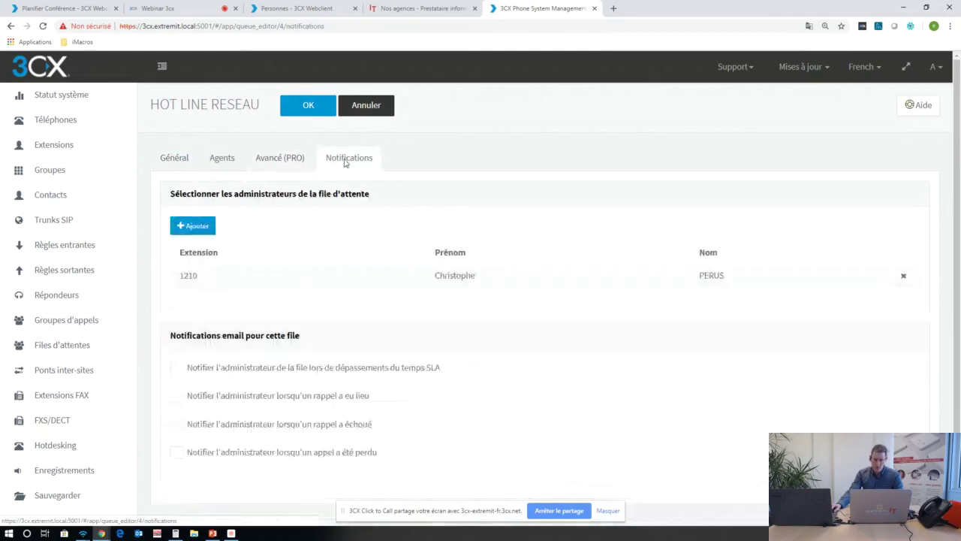
click(271, 162)
click(348, 161)
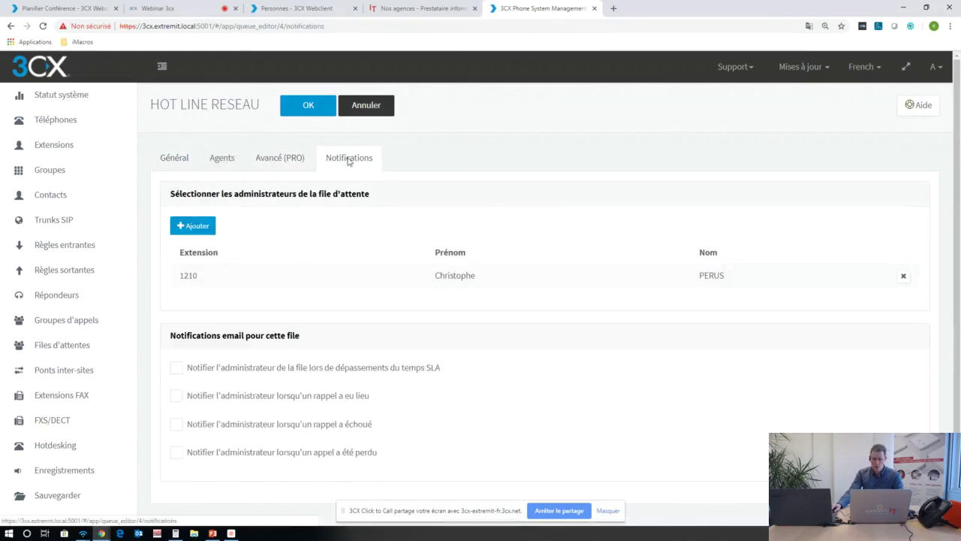
click(176, 160)
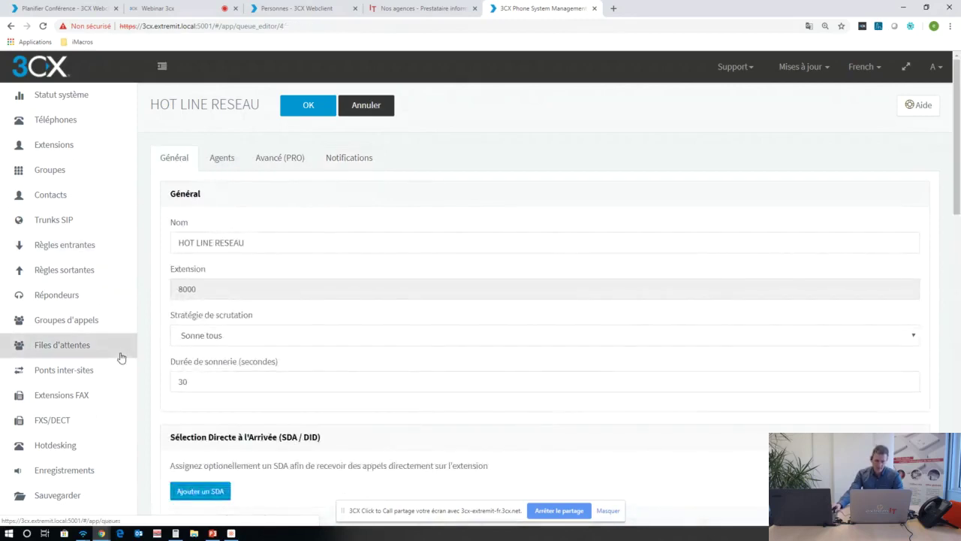
scroll(86, 451, down, 2)
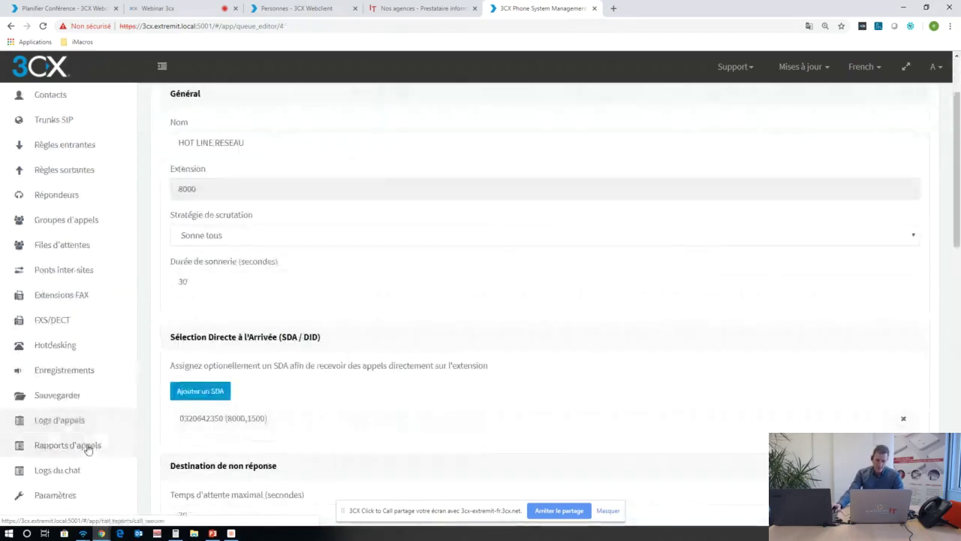
scroll(118, 414, down, 3)
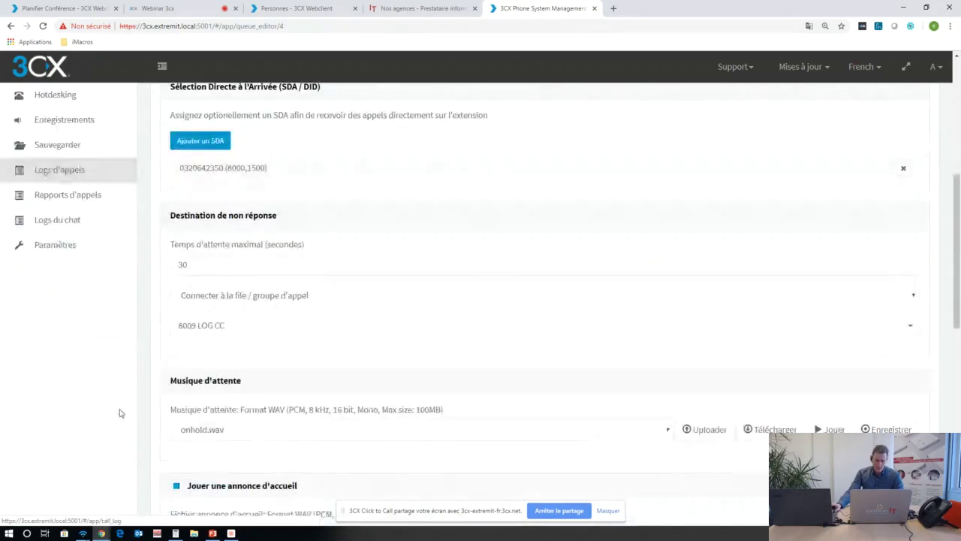
Step: Open the Paramètres page with its CDR, Email, License, Réseau and PBX tiles
click(61, 248)
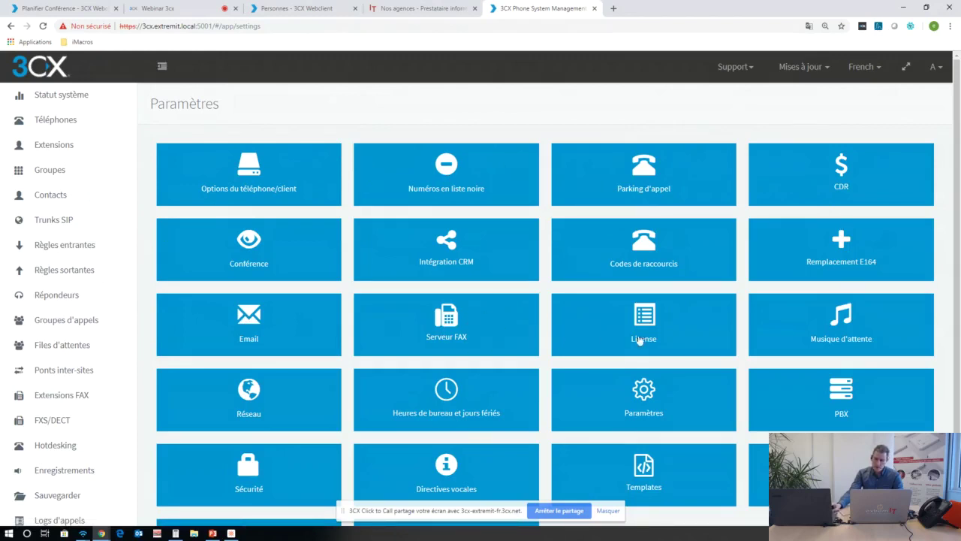
Step: Open the Dashboard and scroll to the PBX status, licence info and Logs serveur panel
click(45, 99)
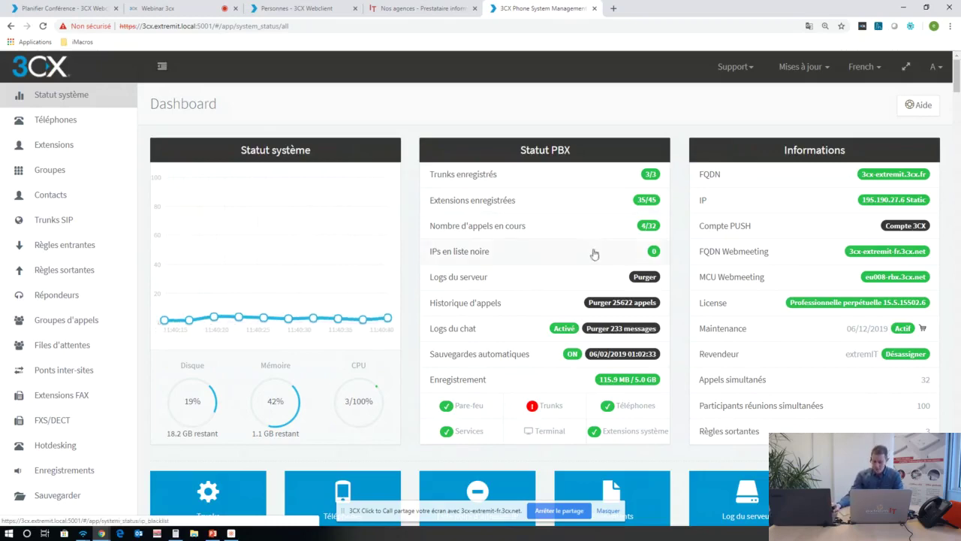
scroll(597, 259, down, 2)
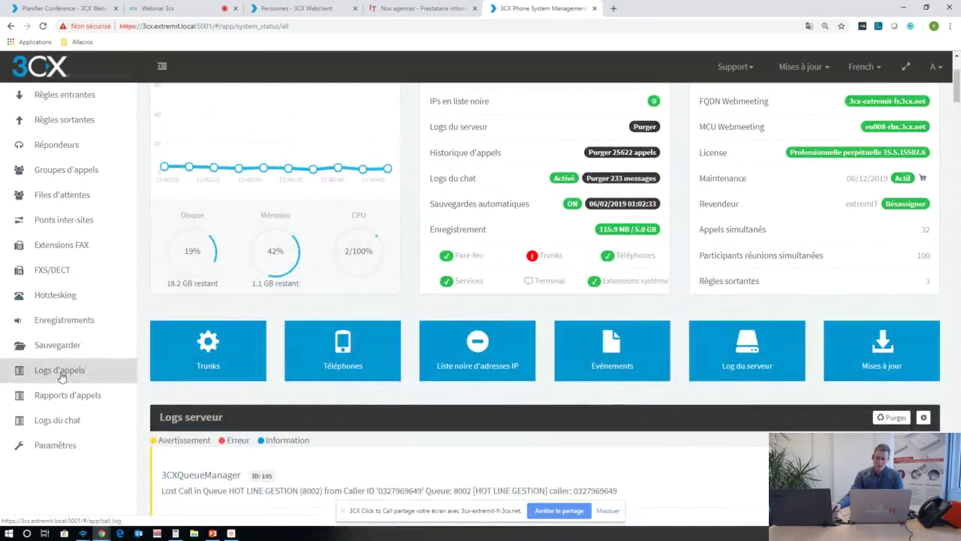
click(61, 371)
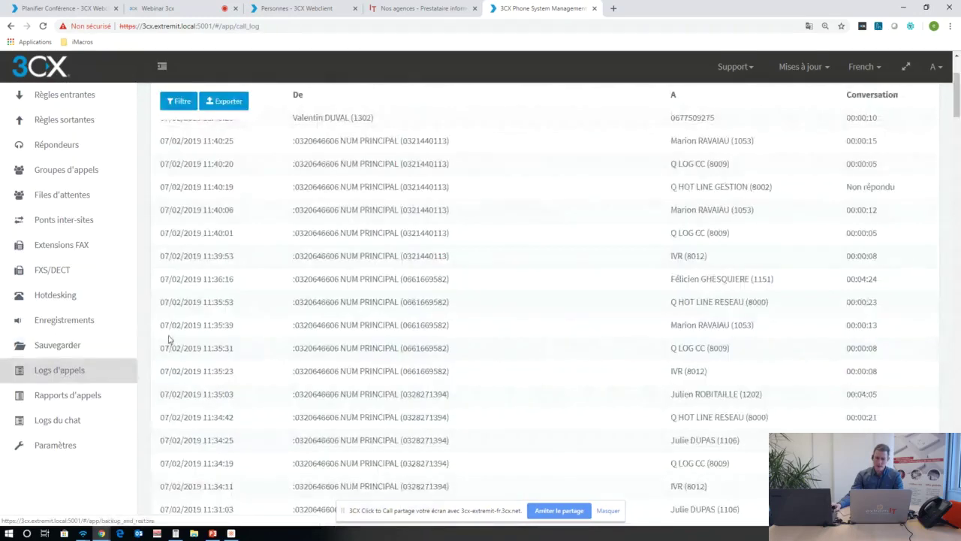
scroll(118, 421, down, 10)
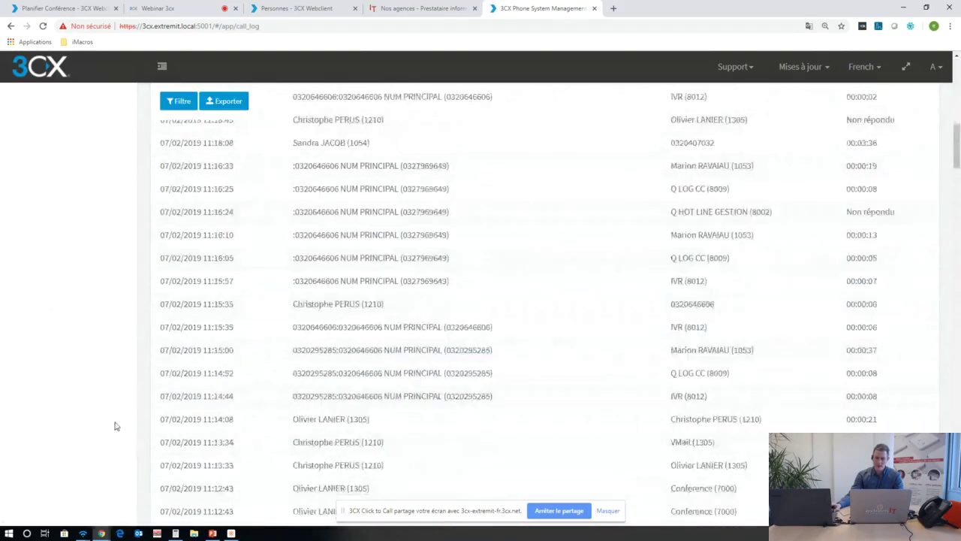
scroll(150, 451, up, 10)
scroll(166, 447, down, 5)
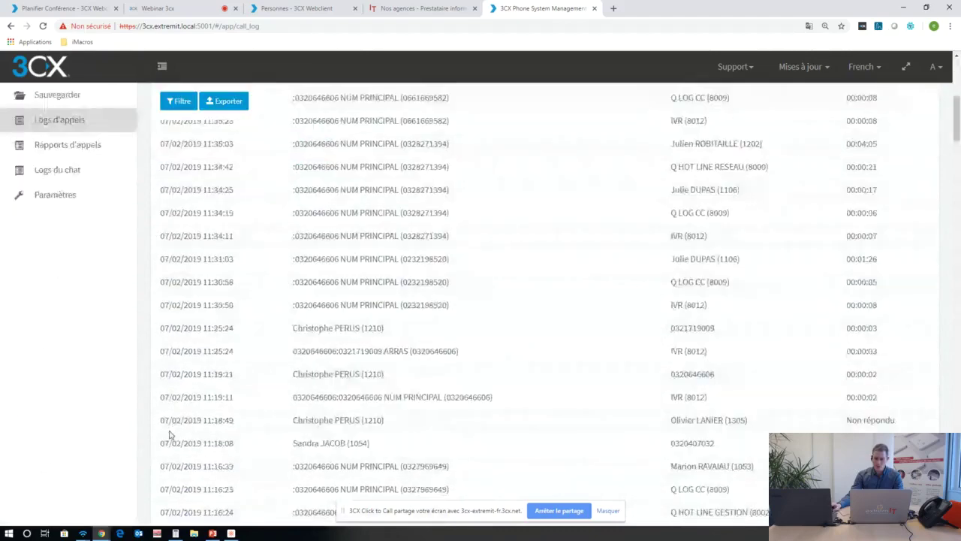
scroll(169, 434, up, 5)
scroll(169, 436, down, 4)
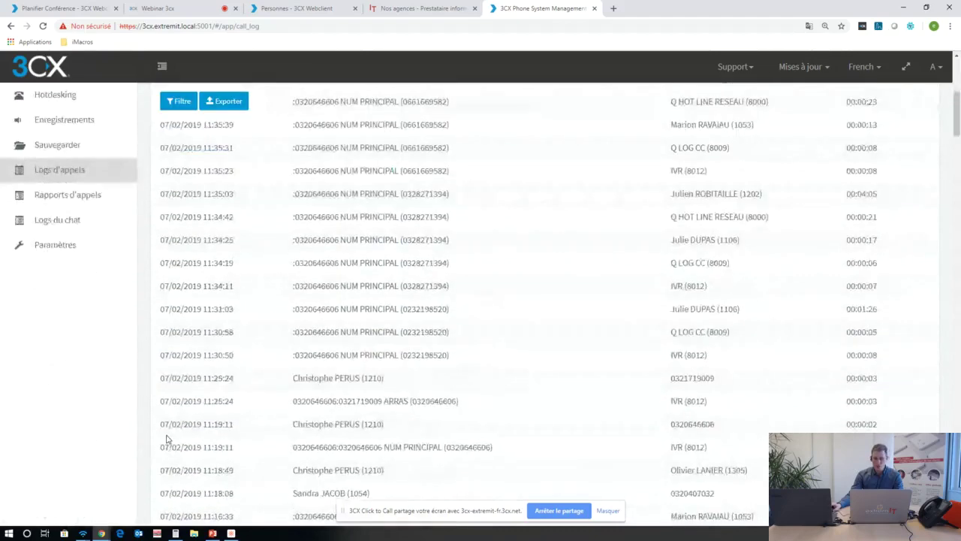
scroll(167, 439, up, 1)
scroll(167, 439, up, 2)
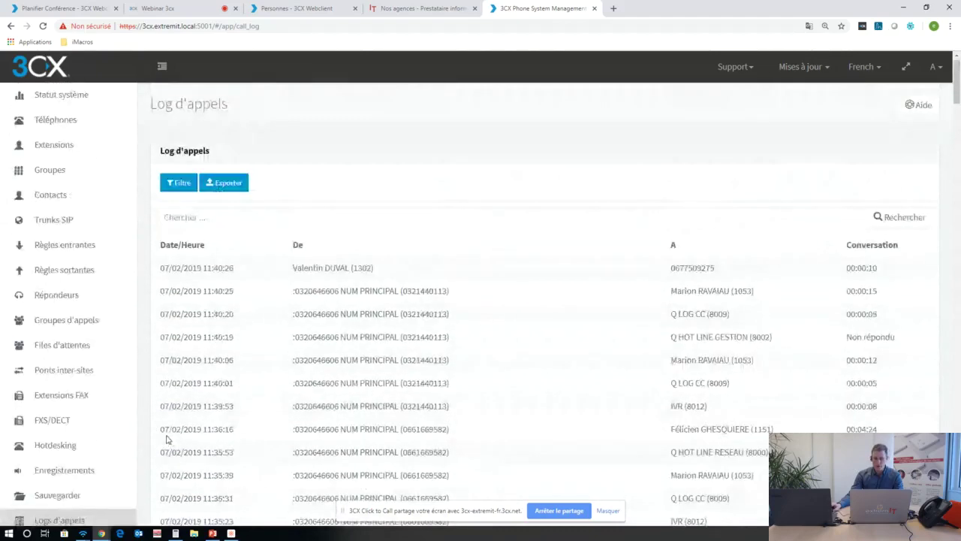
click(196, 217)
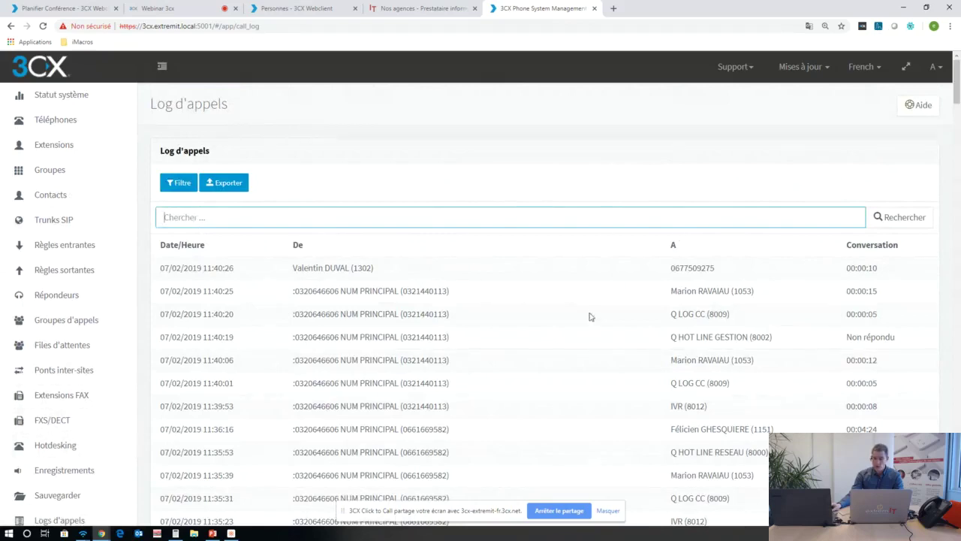
scroll(590, 317, down, 2)
scroll(581, 340, up, 2)
Step: Go via Téléphones to the Rapports d'appels page listing four weekly hotline reports
click(69, 121)
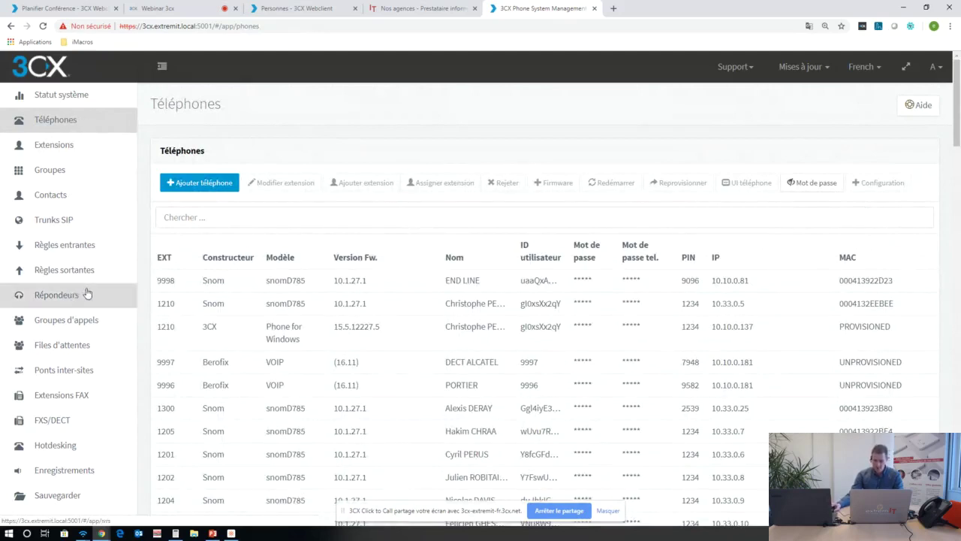
scroll(84, 467, down, 1)
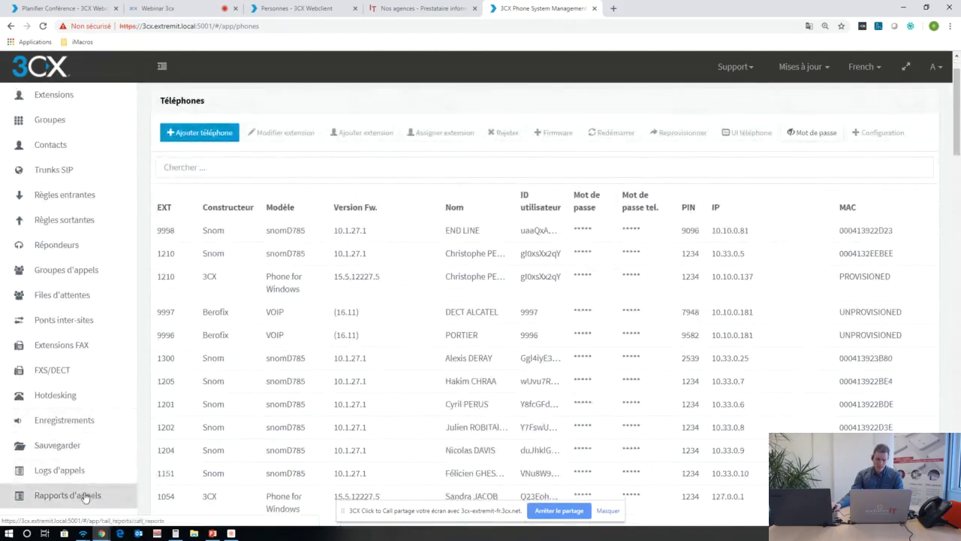
click(87, 494)
scroll(258, 339, up, 1)
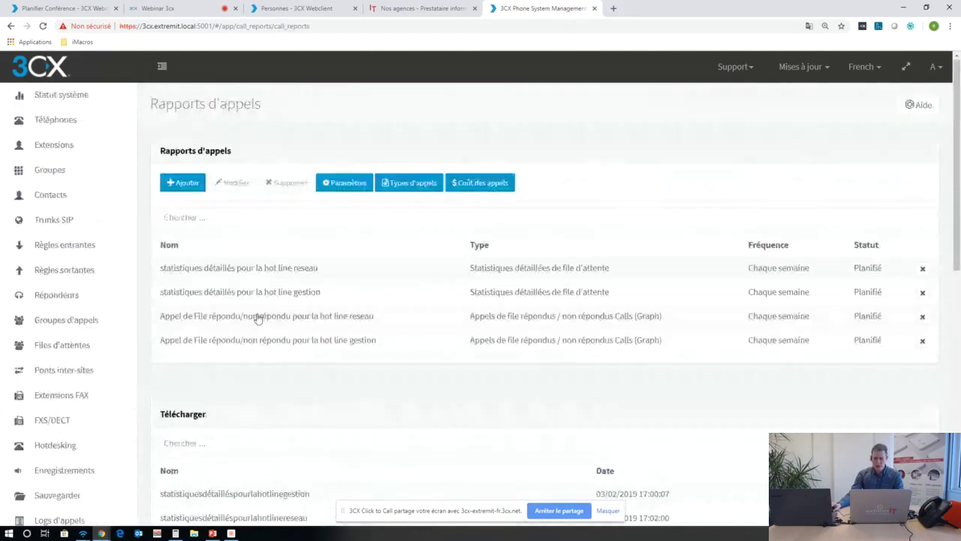
Step: Start a new call report, browsing Type, Format and Fréquence options while keeping Rapports d'appels and PDF
click(199, 185)
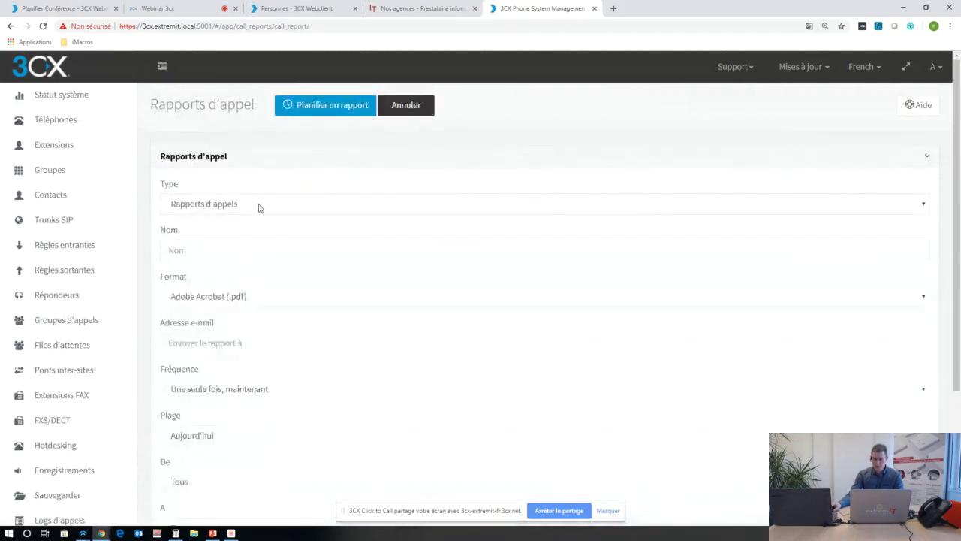
click(259, 204)
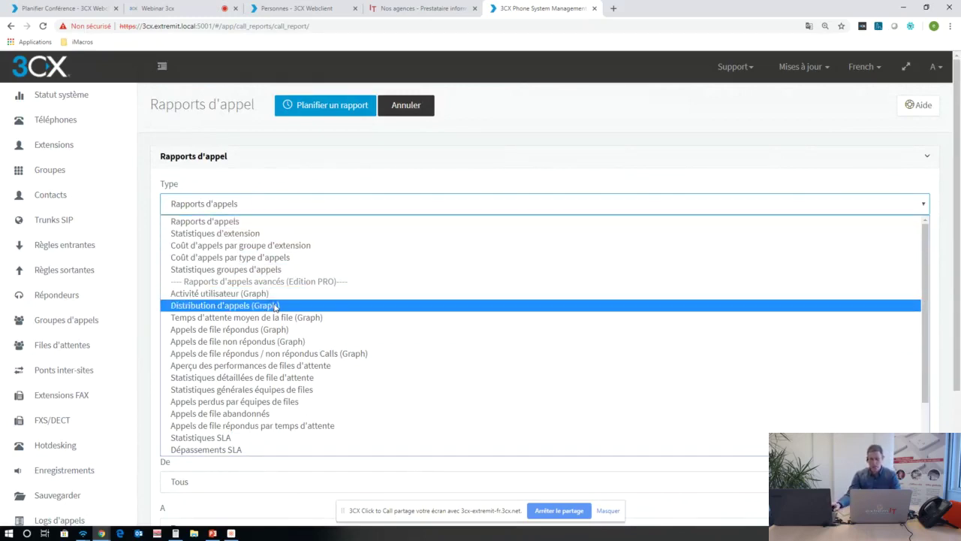
scroll(272, 375, down, 2)
scroll(318, 402, up, 2)
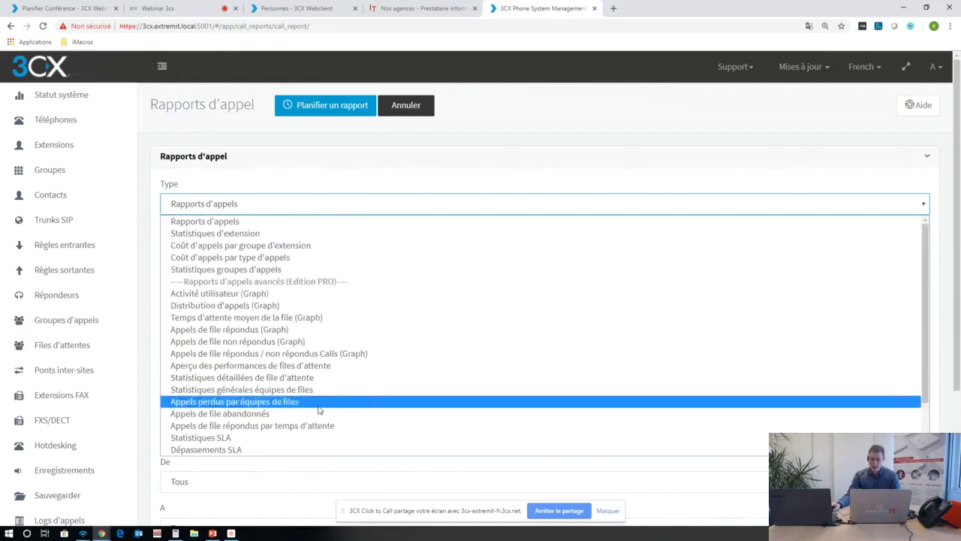
click(330, 209)
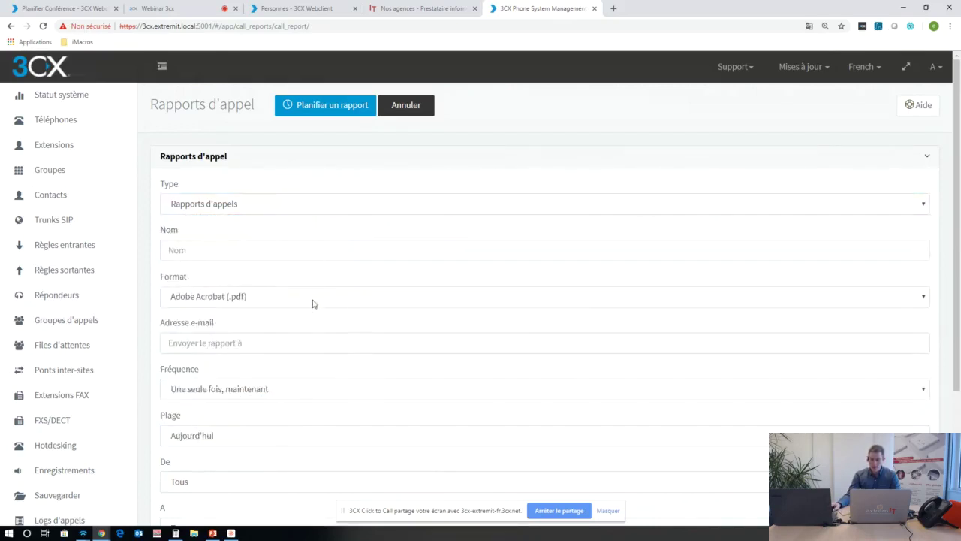
click(315, 301)
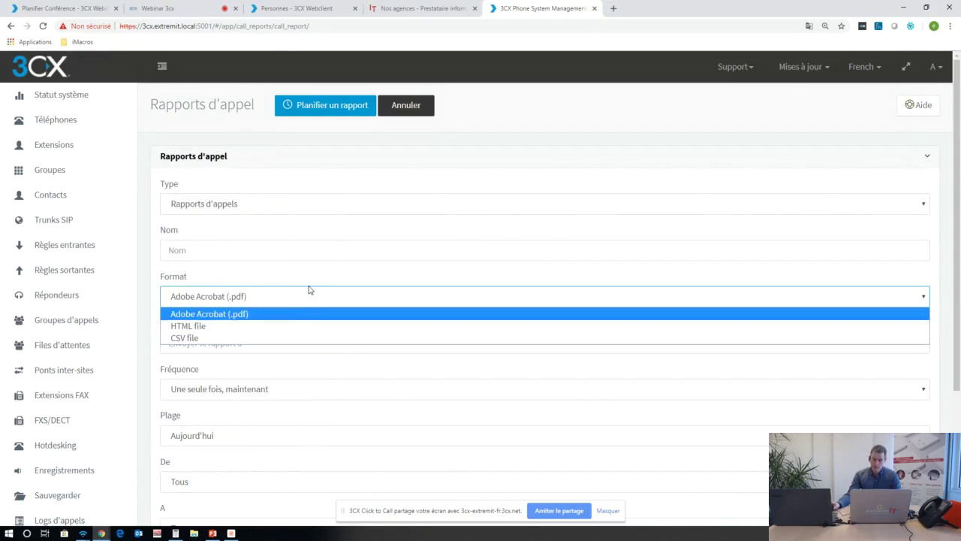
click(385, 185)
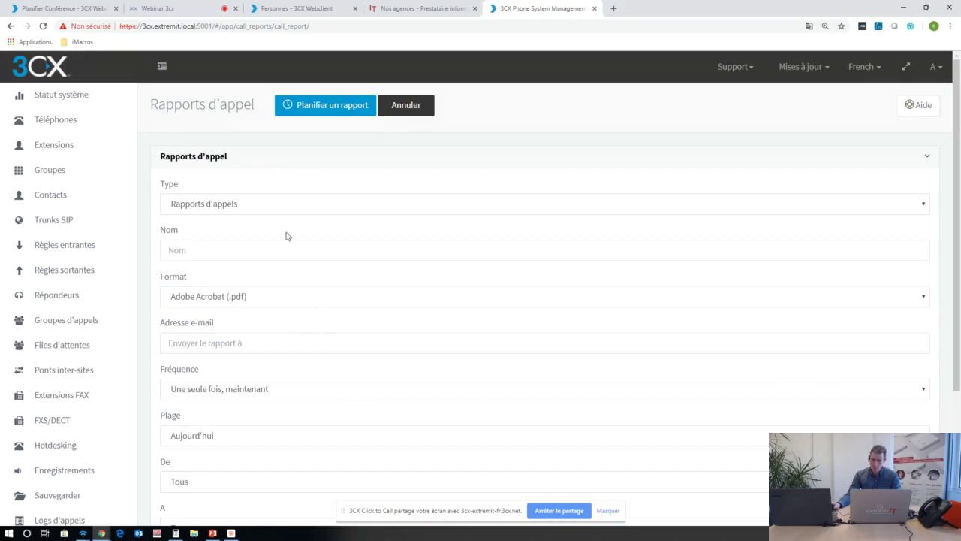
click(303, 392)
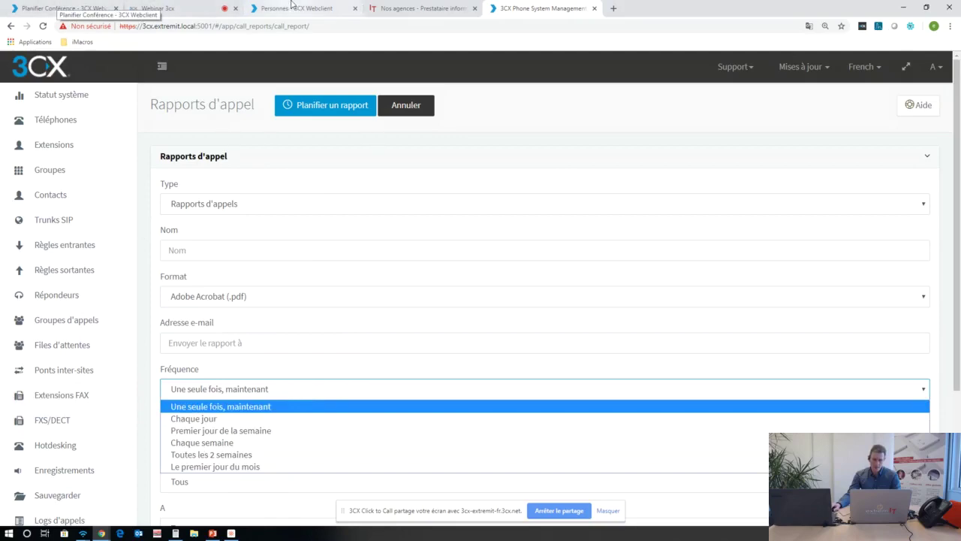
click(421, 8)
Step: Switch from the webinar tab to the Webclient Personnes directory of extensions 1000–1403
click(161, 8)
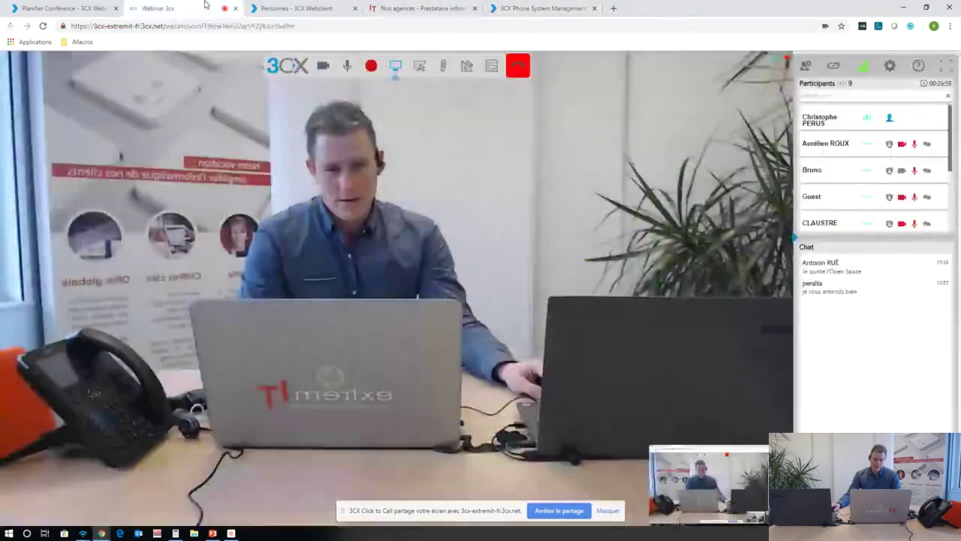
click(297, 9)
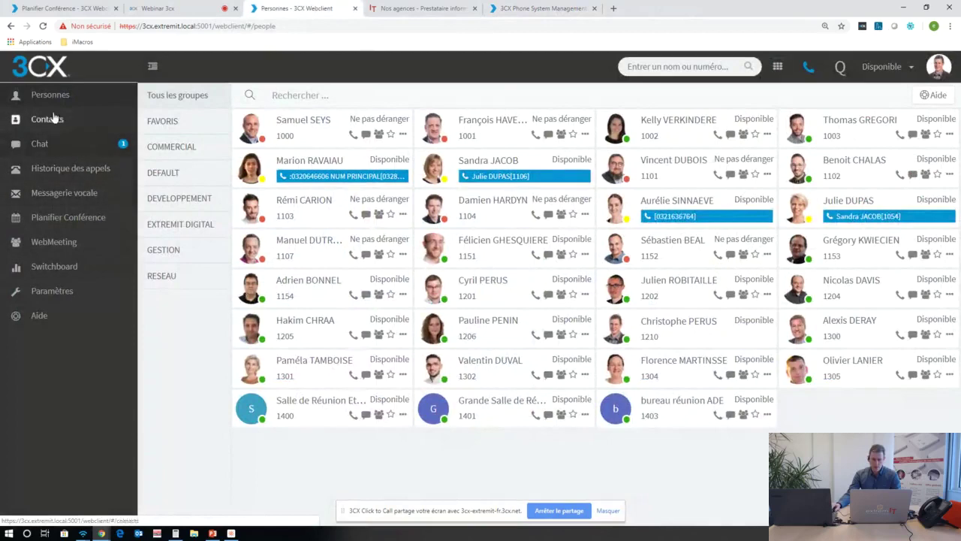
Step: Compare the Webclient Paramètres Présence and Général sections, ending on Général after a Personnes detour
click(48, 289)
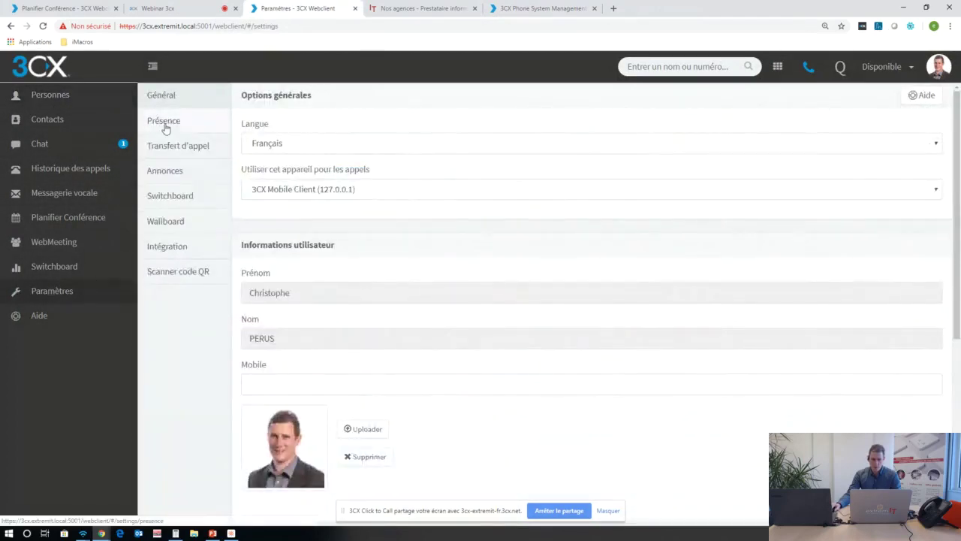
click(164, 124)
click(164, 97)
click(166, 126)
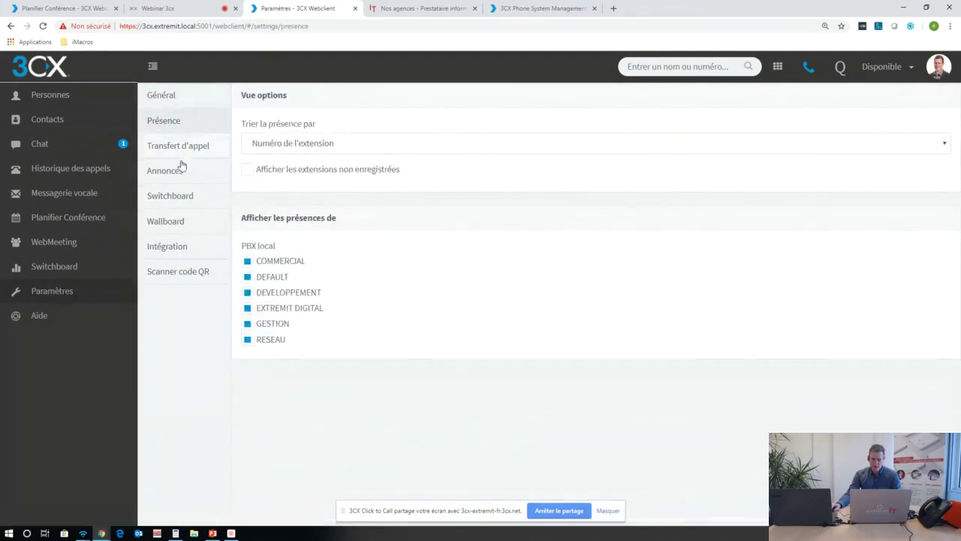
click(175, 103)
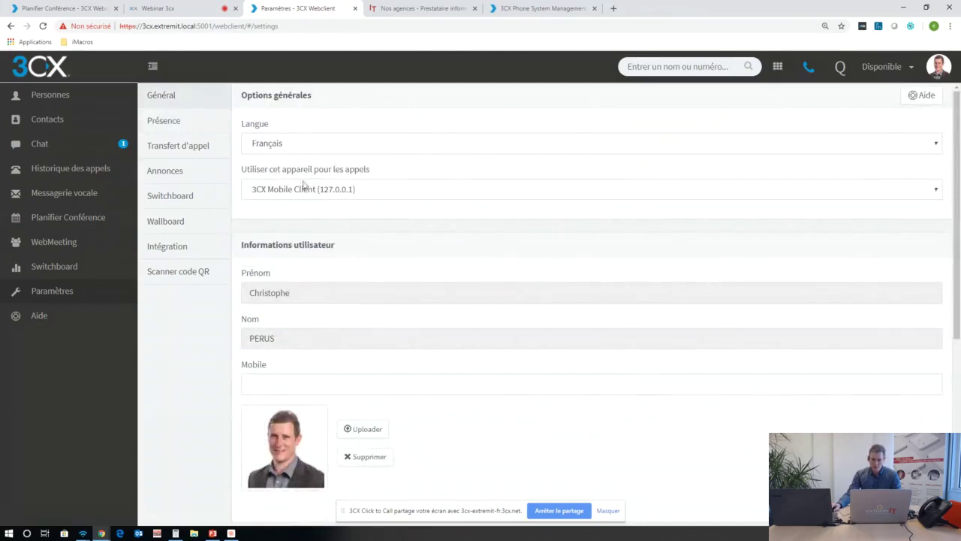
click(171, 130)
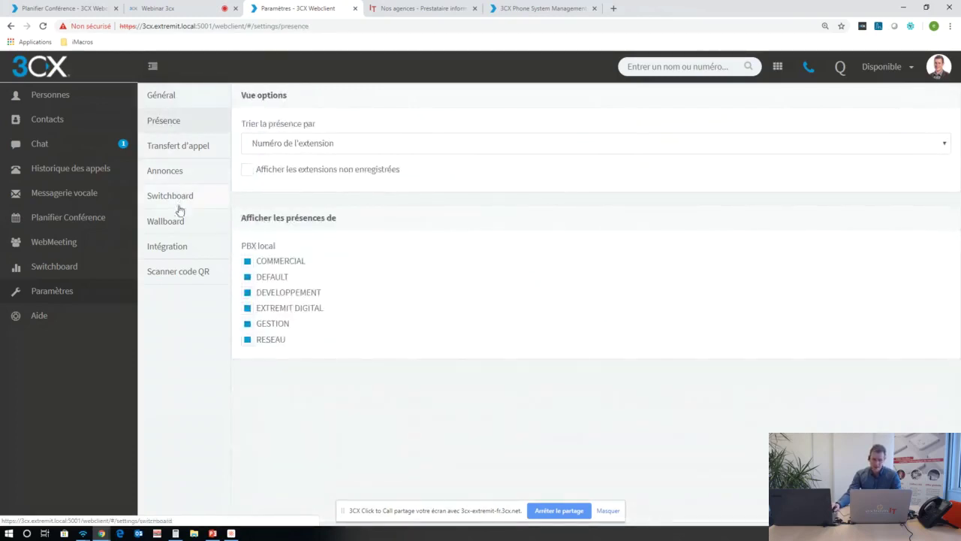
click(30, 97)
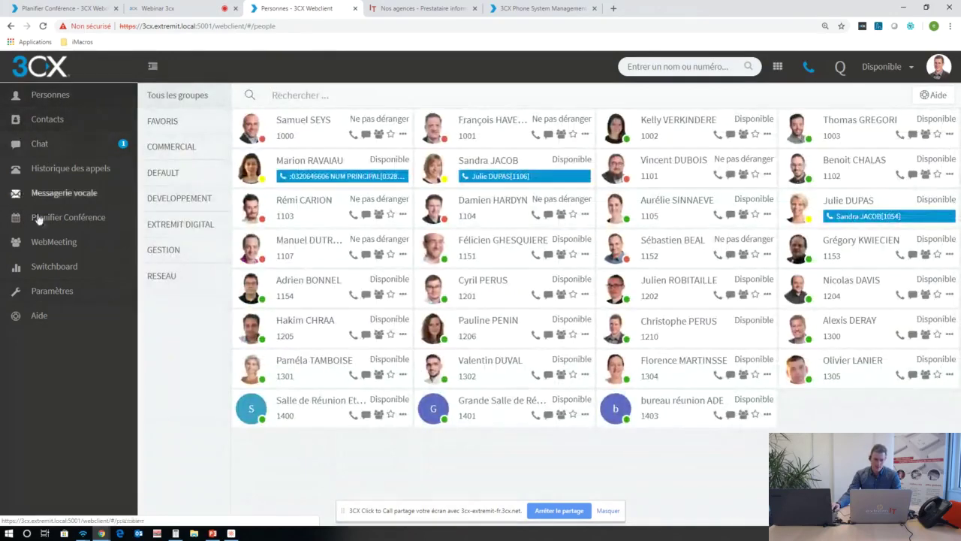
click(50, 293)
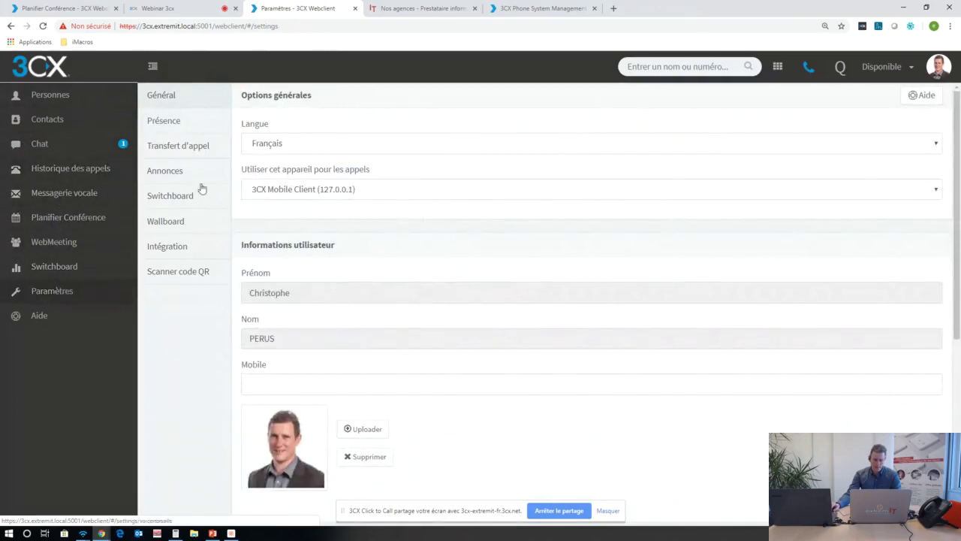
Step: Review the Transfert d'appel rules for the Disponible, Absent and Ne pas déranger statuses
click(201, 149)
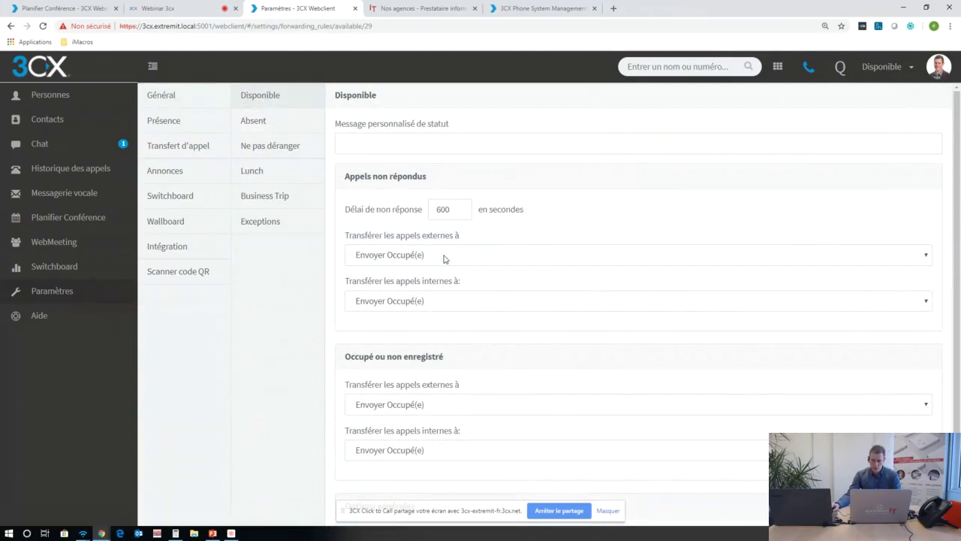
click(265, 122)
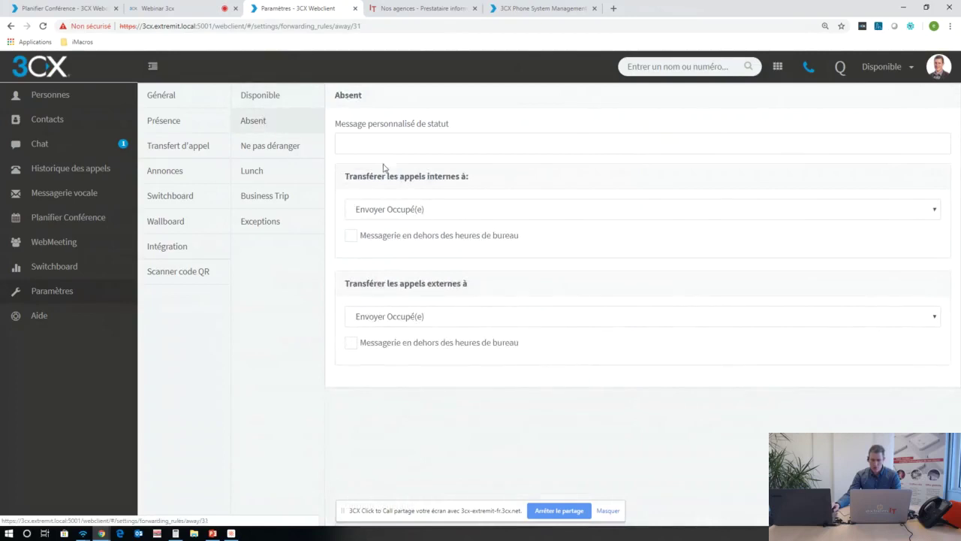
click(269, 146)
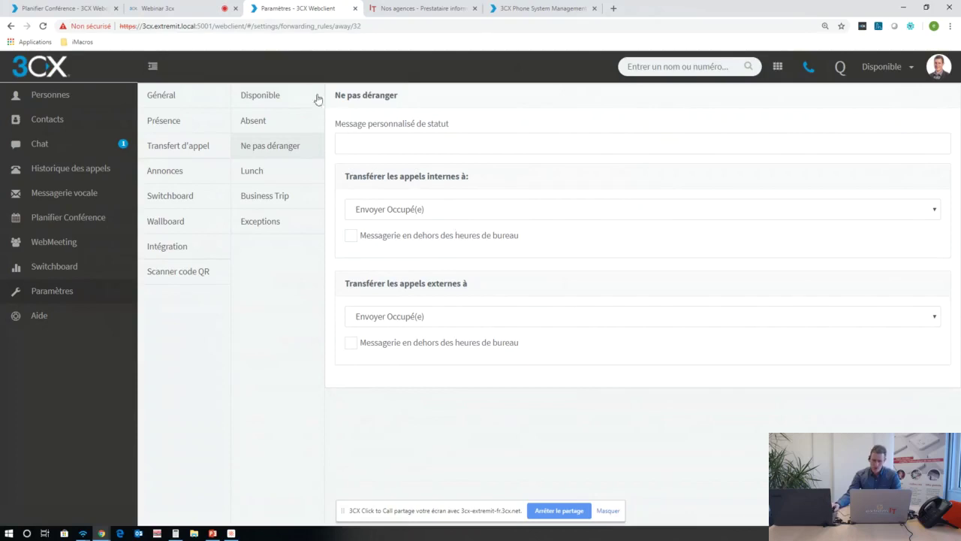
click(266, 97)
click(167, 96)
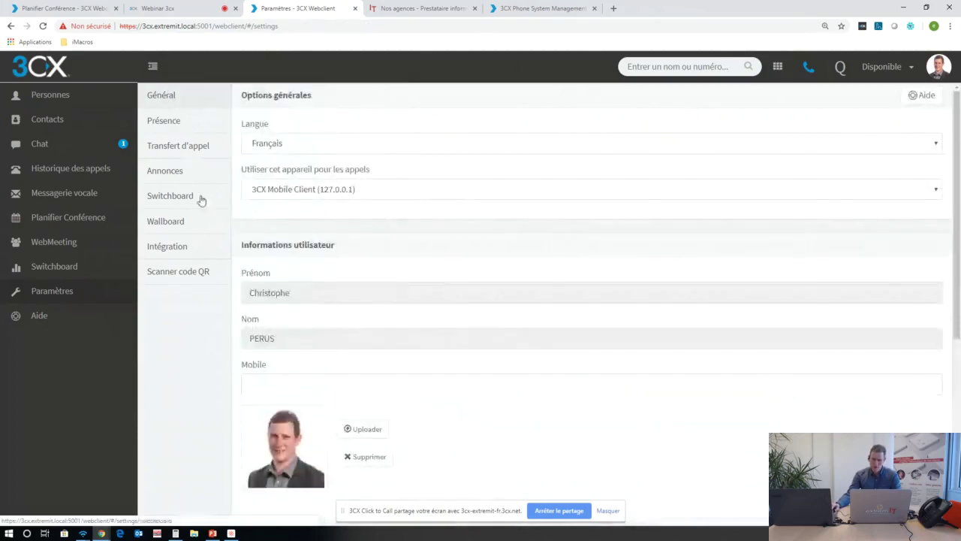
click(178, 146)
Step: Check the Annonces greetings, return to Personnes, and restore down the browser window
click(167, 170)
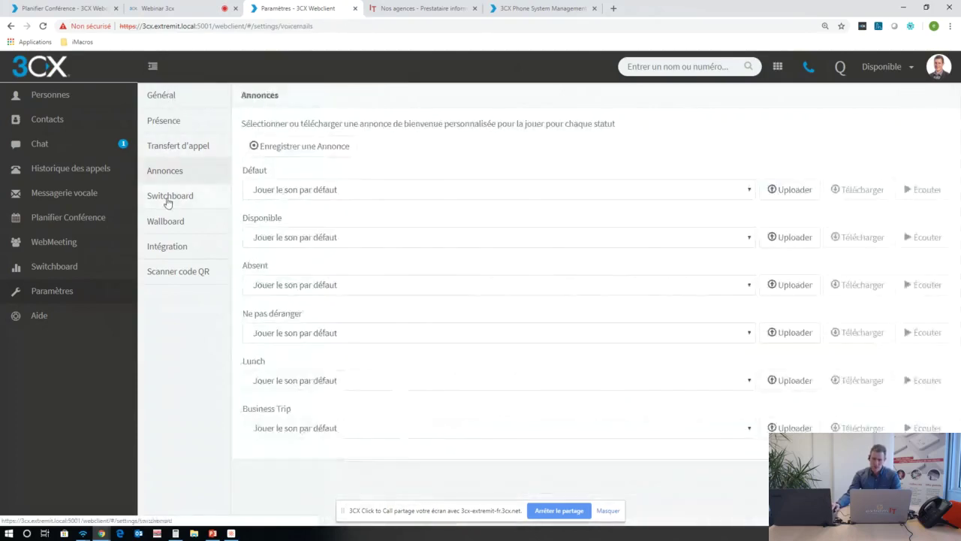
click(48, 99)
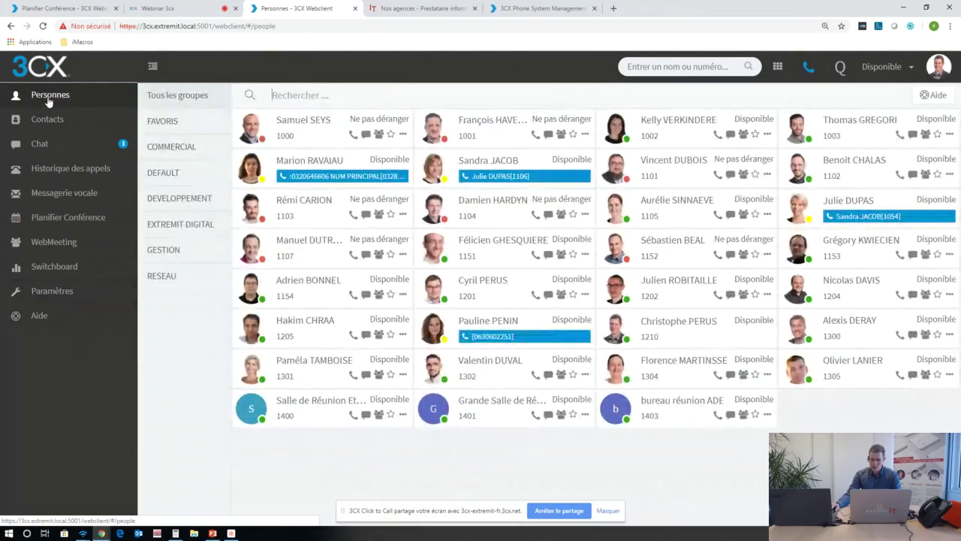
click(811, 69)
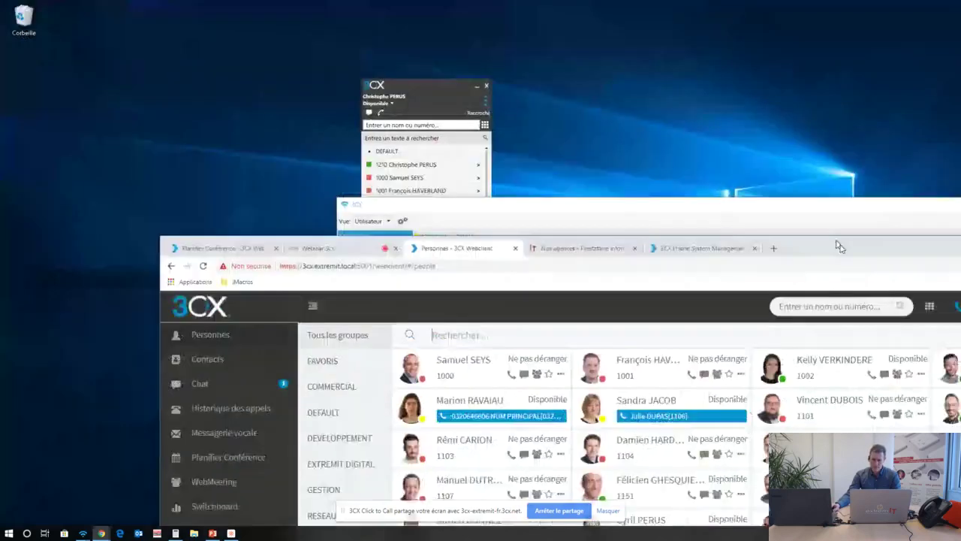
Step: Start the PowerPoint slideshow from the current slide and advance to the Interface d'administration slide
click(212, 533)
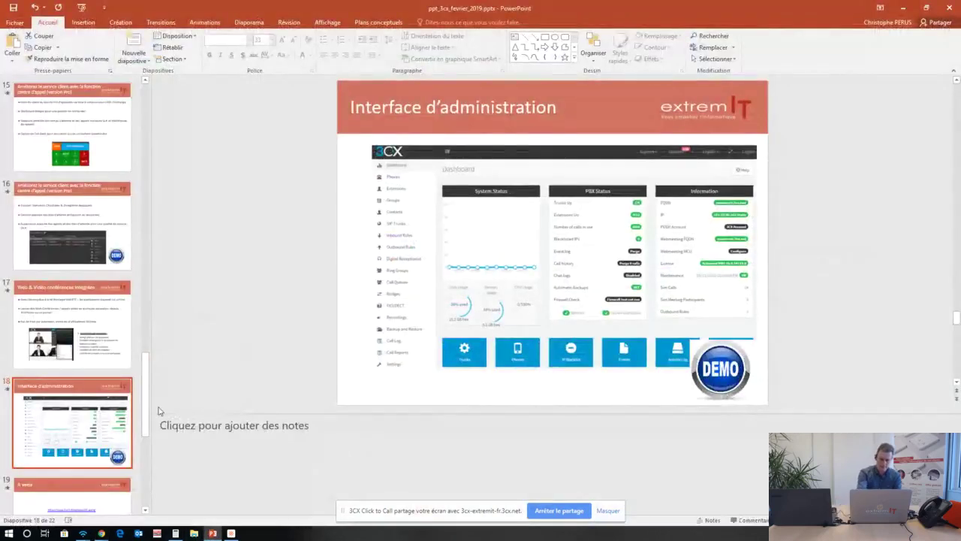
key(shift+F5)
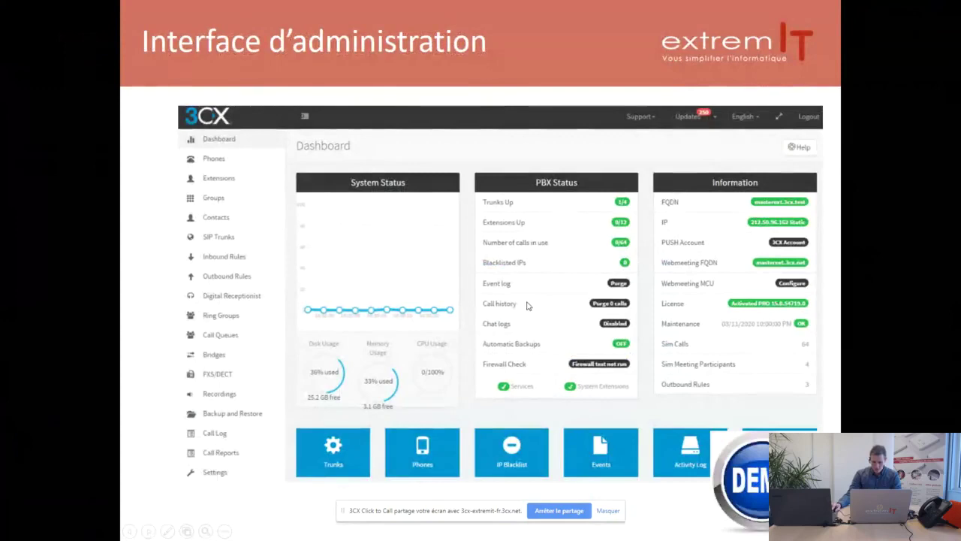
key(Right)
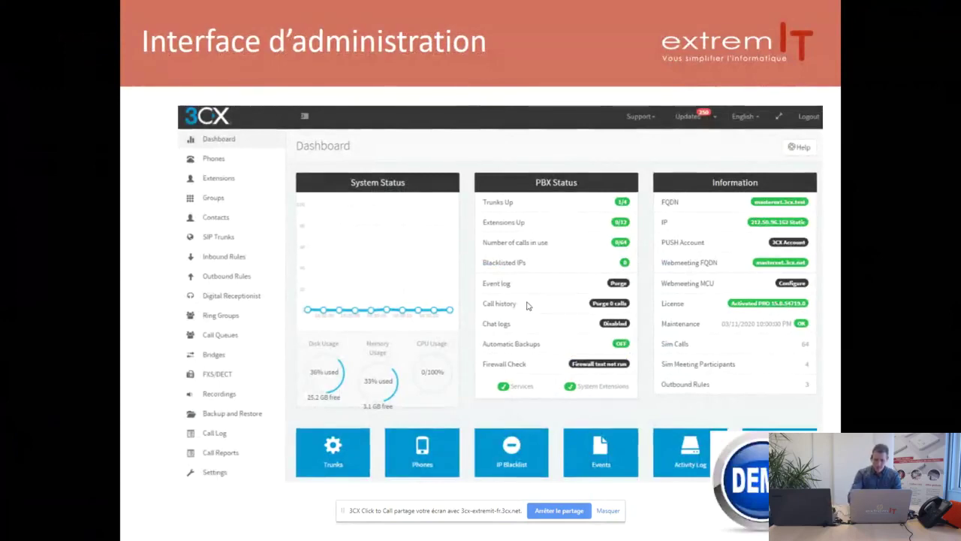